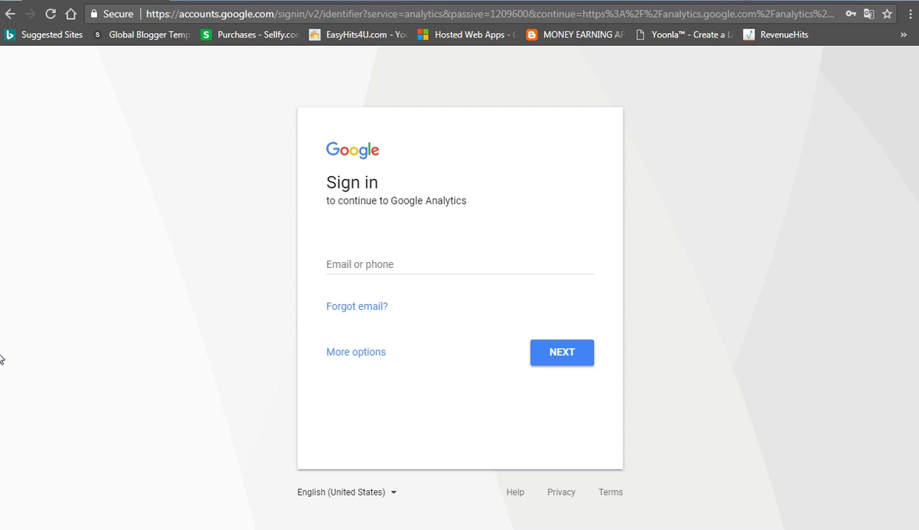
# Step: Fill the sign-in email field from a saved address and edit part of it
pyautogui.click(384, 266)
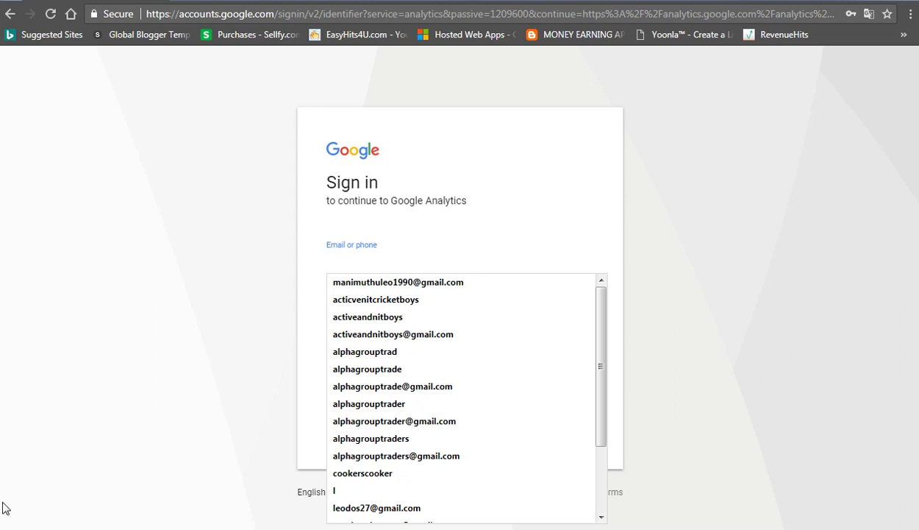
pyautogui.click(424, 285)
pyautogui.moveTo(414, 263); pyautogui.dragTo(381, 265)
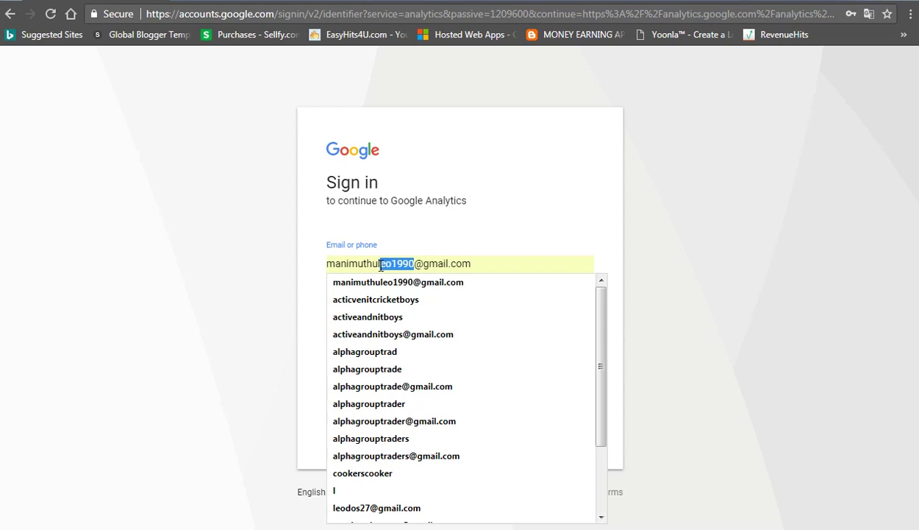
pyautogui.press('BackSpace')
pyautogui.press('BackSpace')
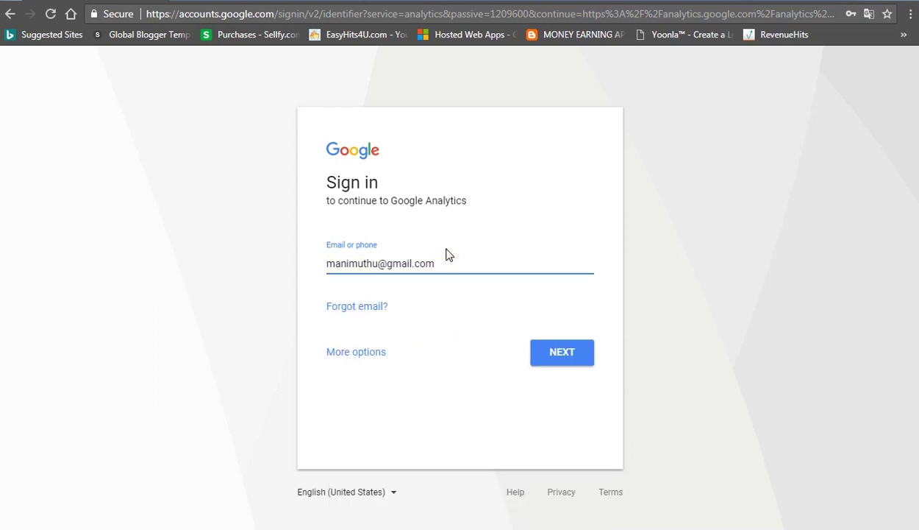
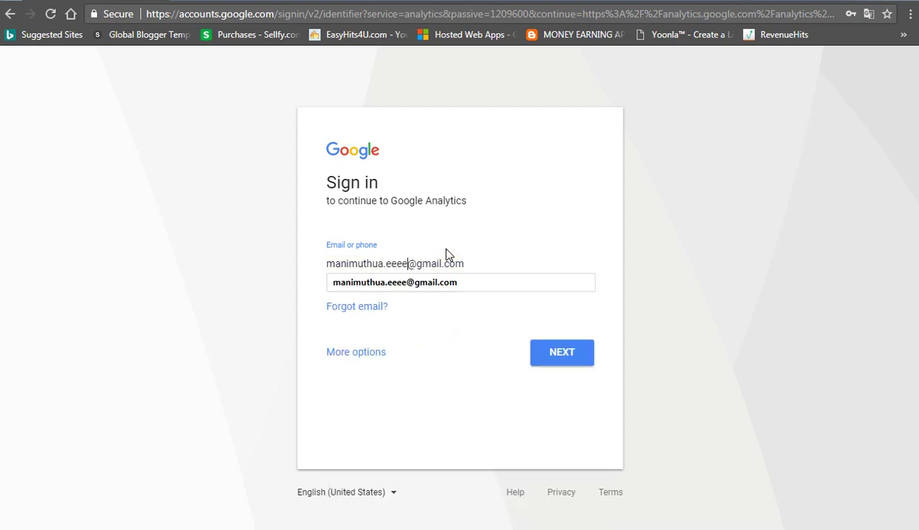
pyautogui.click(474, 284)
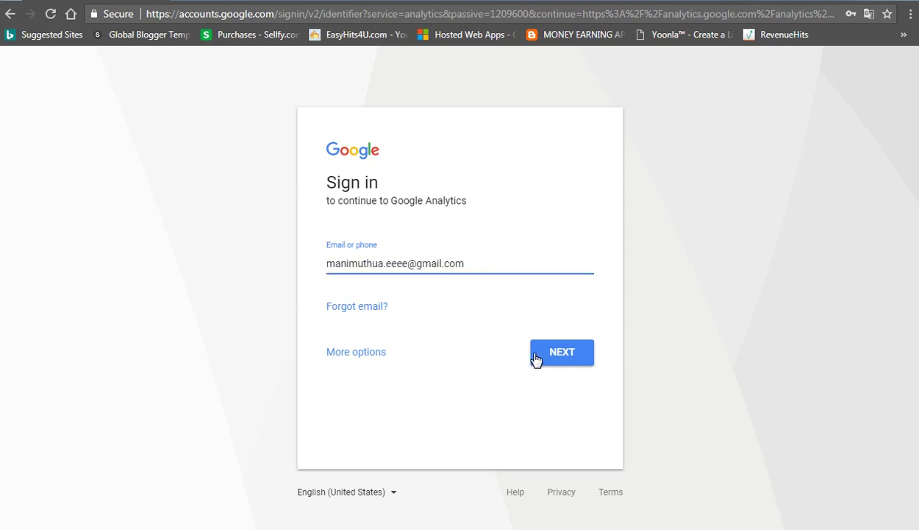
# Step: Re-enter the saved account email, then submit it and the account password
pyautogui.tripleClick(473, 263)
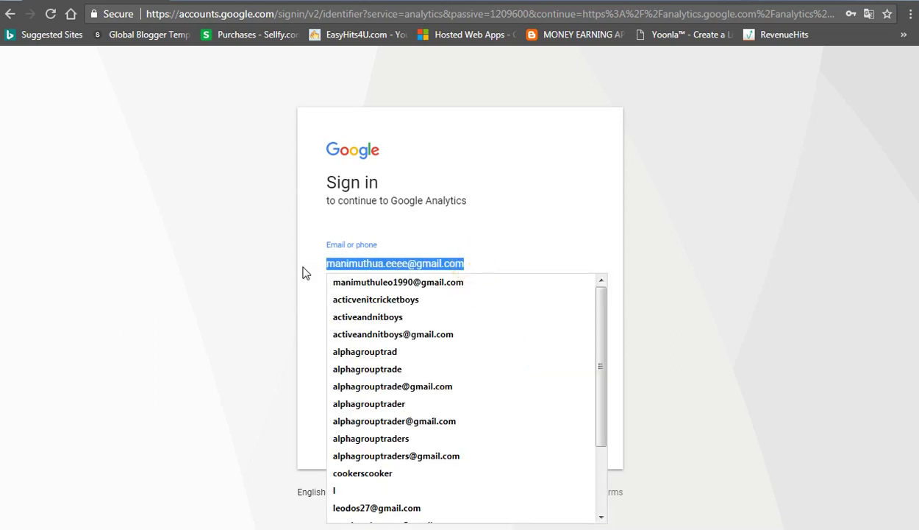
pyautogui.press('BackSpace')
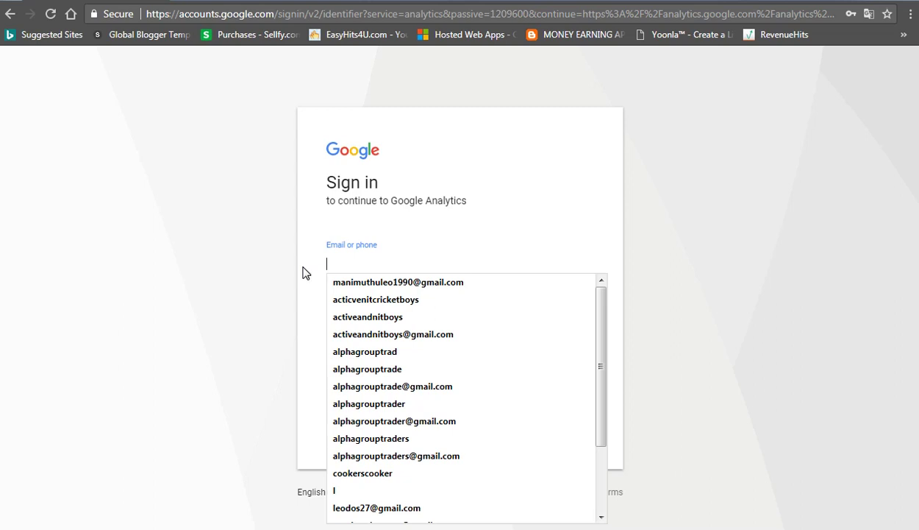
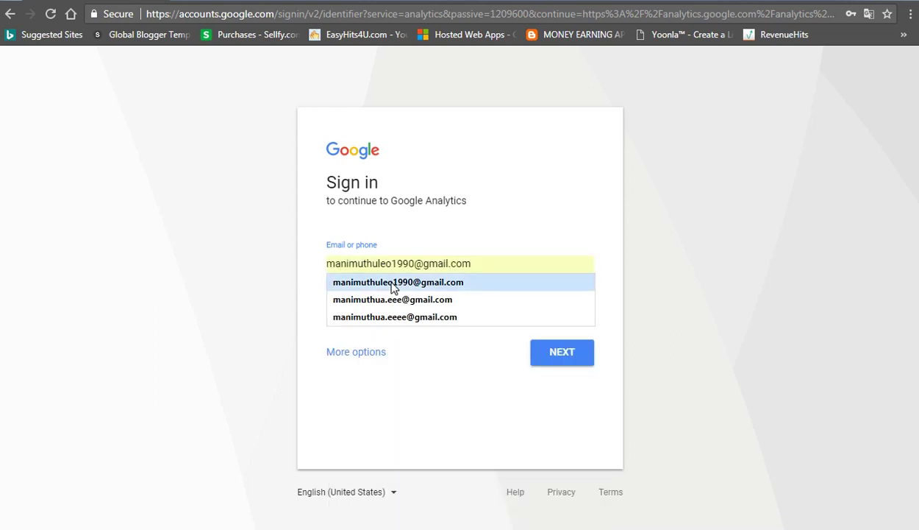
pyautogui.click(393, 287)
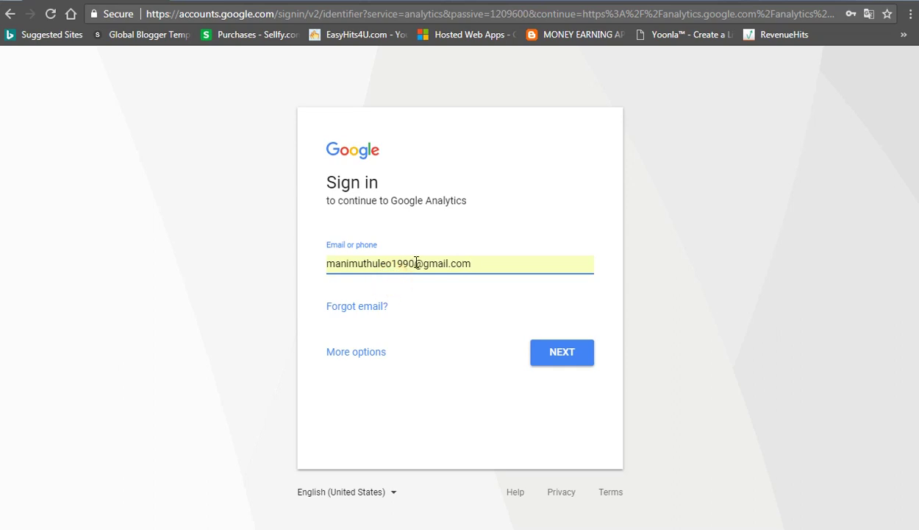
pyautogui.click(562, 353)
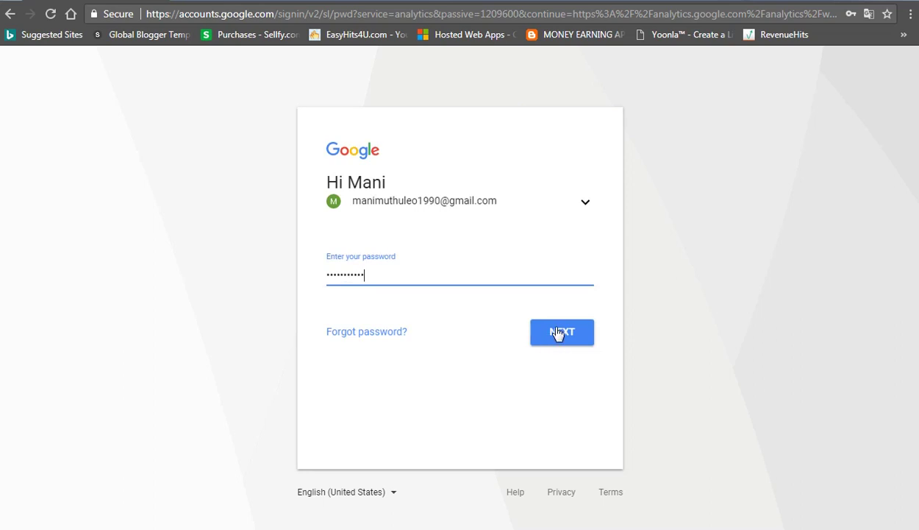
pyautogui.click(575, 333)
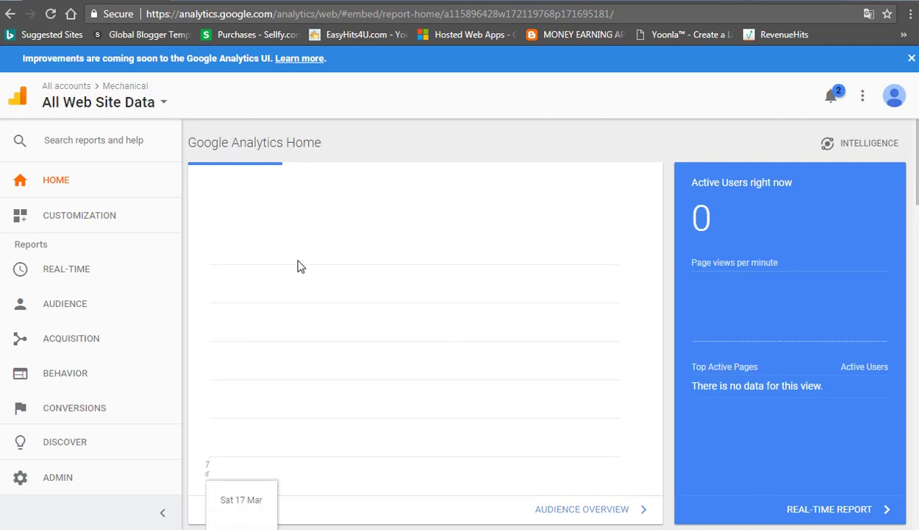
# Step: Select the 0 active users right now figure on the Home dashboard
pyautogui.click(731, 232)
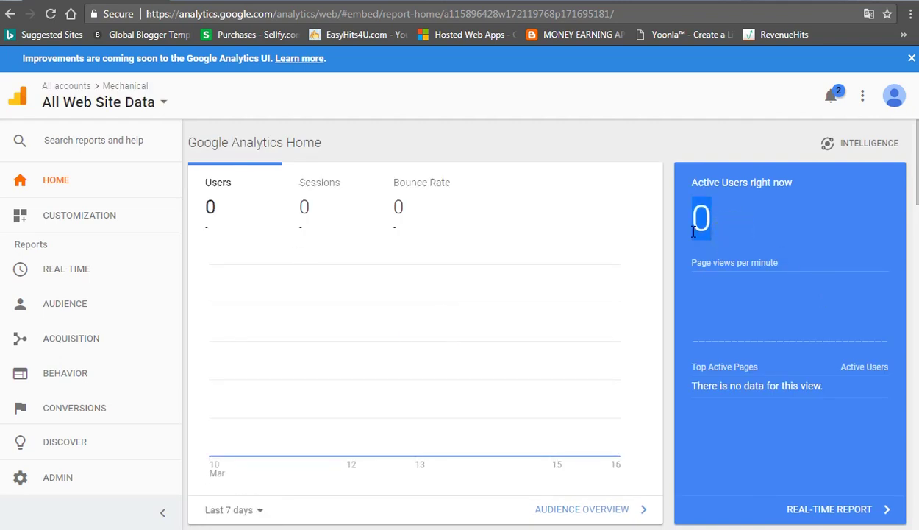
pyautogui.click(738, 229)
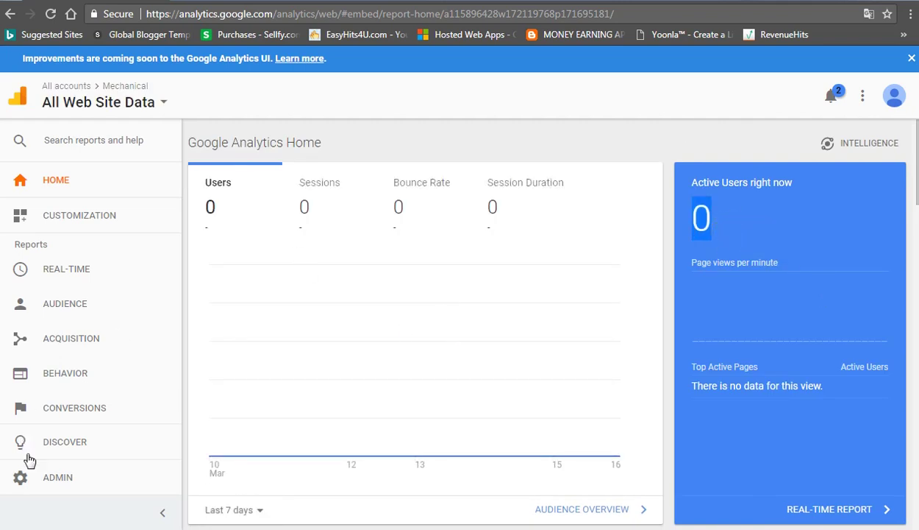
# Step: From Admin, choose Create new account in the Account dropdown
pyautogui.click(83, 475)
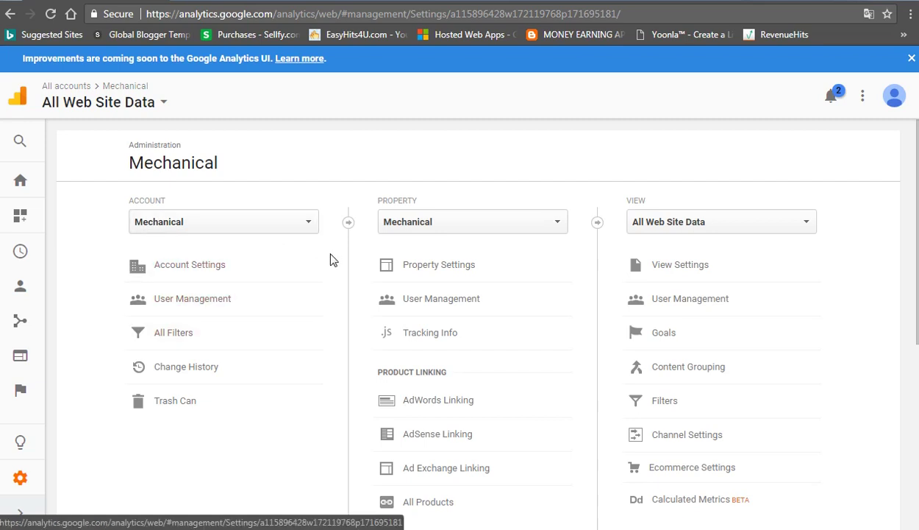
pyautogui.click(263, 225)
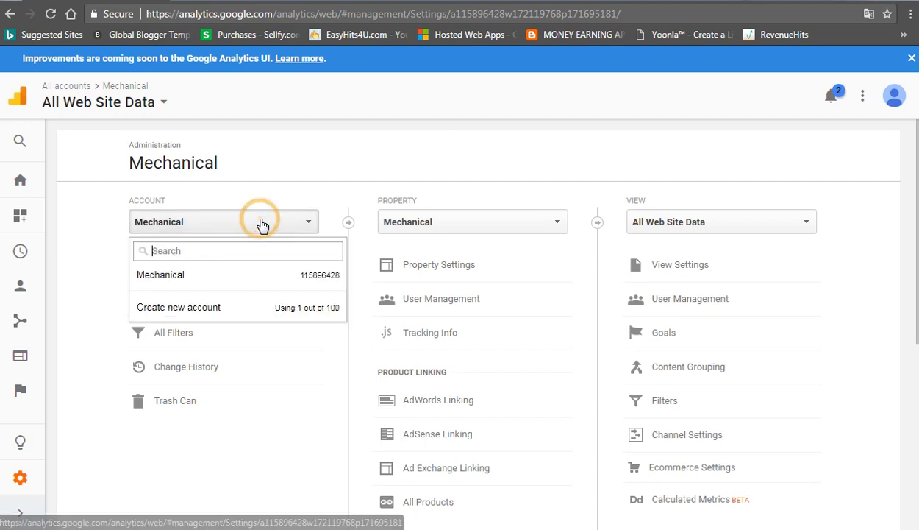
pyautogui.click(236, 306)
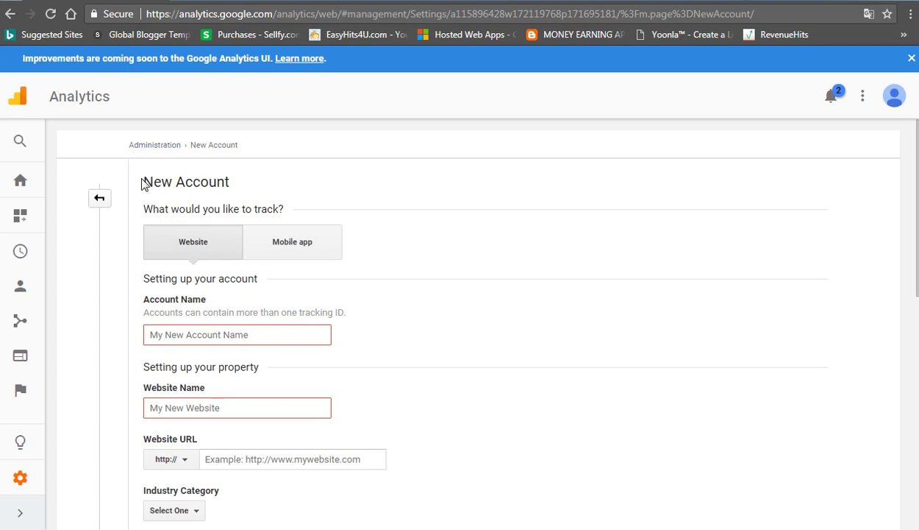
# Step: Highlight the Analytics web address and the new account form text, then clear the selections
pyautogui.click(275, 15)
pyautogui.hotkey('shift', 'Home')
pyautogui.moveTo(272, 16); pyautogui.dragTo(278, 14)
pyautogui.click(277, 14)
pyautogui.moveTo(142, 175); pyautogui.dragTo(322, 511)
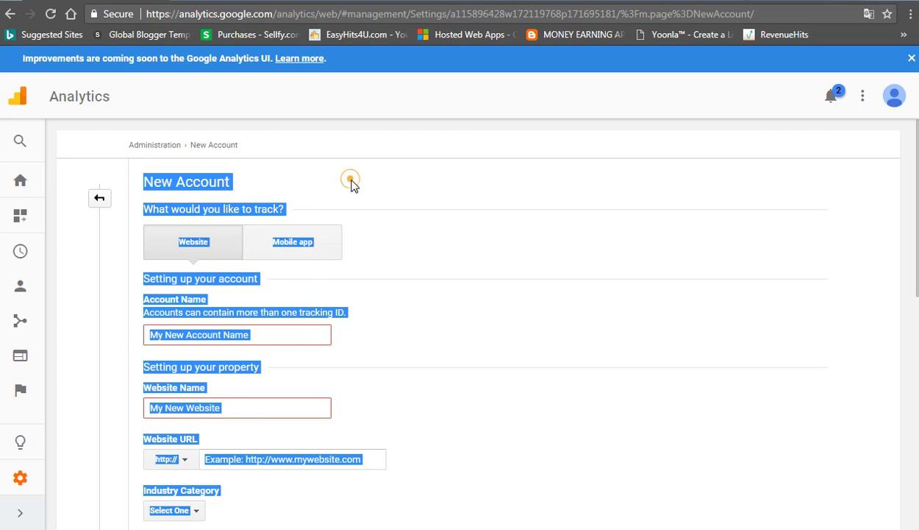
pyautogui.click(240, 147)
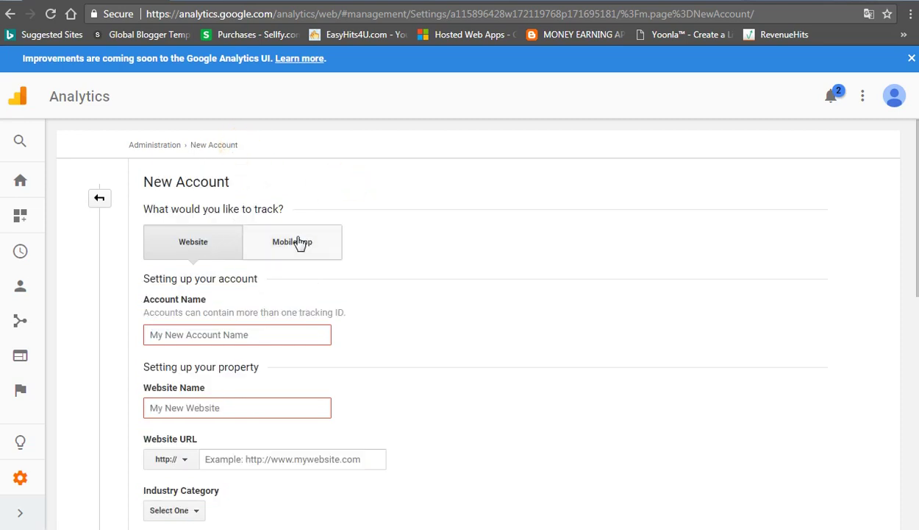
# Step: Enter Photo as the account name and photos as the website name
pyautogui.click(227, 333)
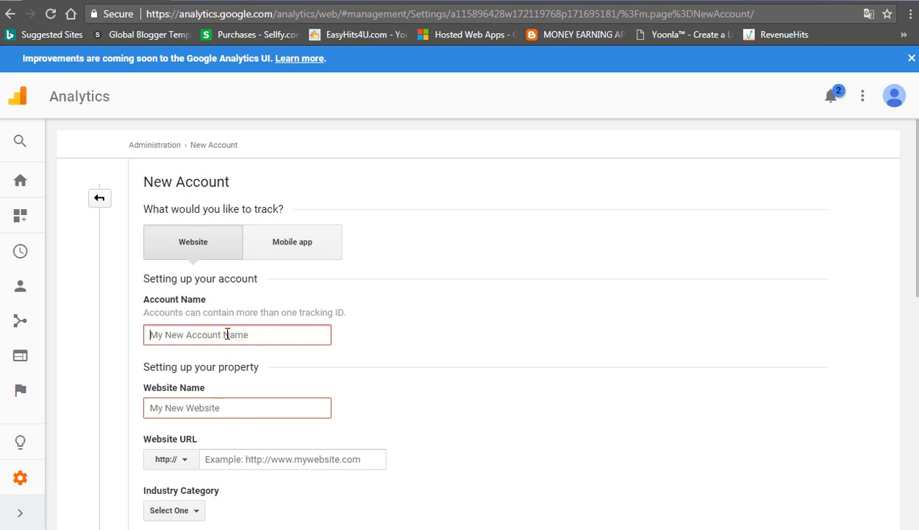
pyautogui.write('Photo')
pyautogui.press('Tab')
pyautogui.write('phost')
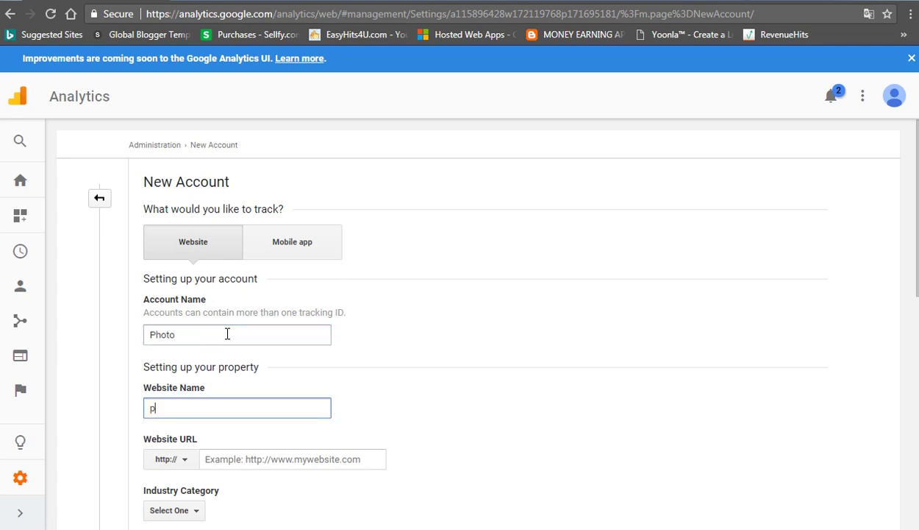
pyautogui.write('s')
pyautogui.press('BackSpace')
pyautogui.press('BackSpace')
pyautogui.press('BackSpace')
pyautogui.write('tos')
pyautogui.scroll(-3, 226, 323)
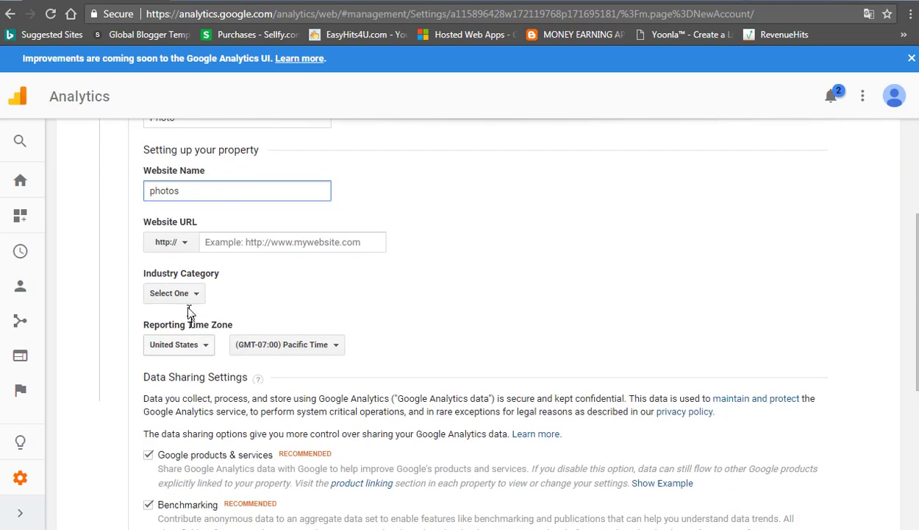
pyautogui.click(188, 245)
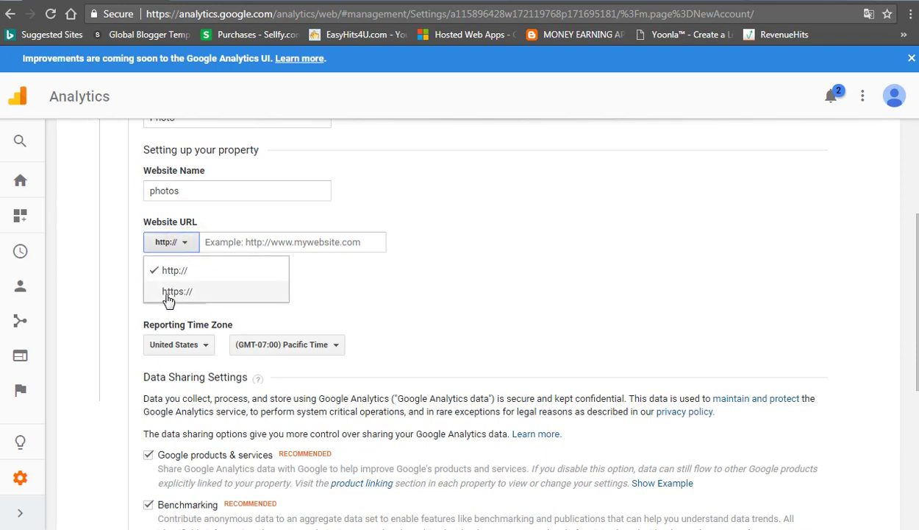
pyautogui.click(170, 271)
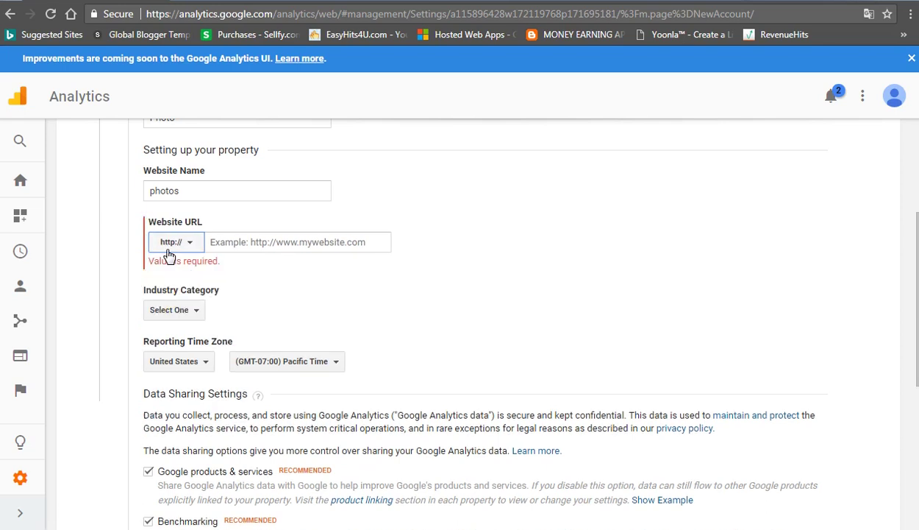
pyautogui.click(215, 242)
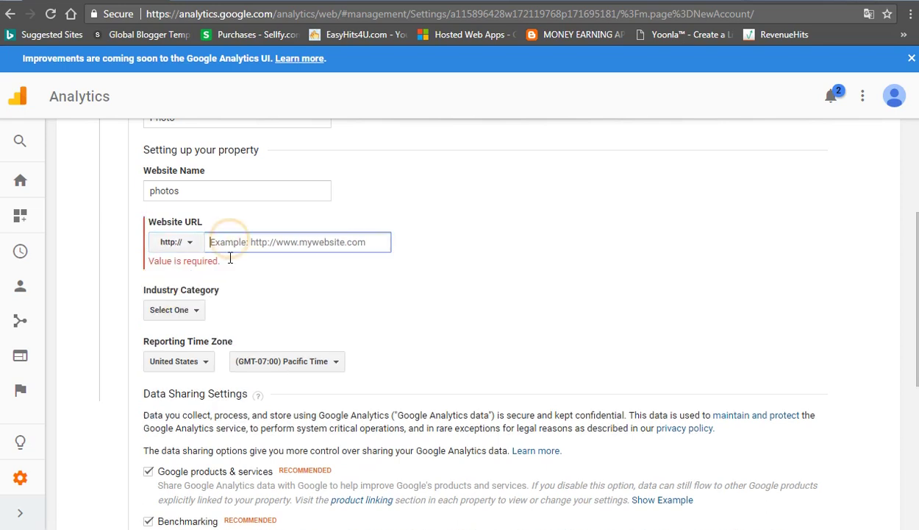
pyautogui.click(420, 529)
pyautogui.click(366, 487)
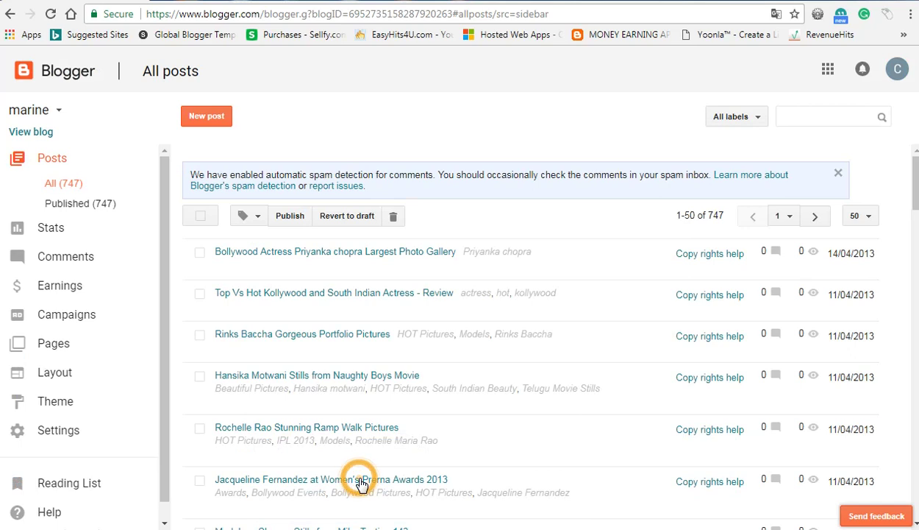
# Step: Set the blog's HTTPS redirect to Yes in Basic settings
pyautogui.click(70, 434)
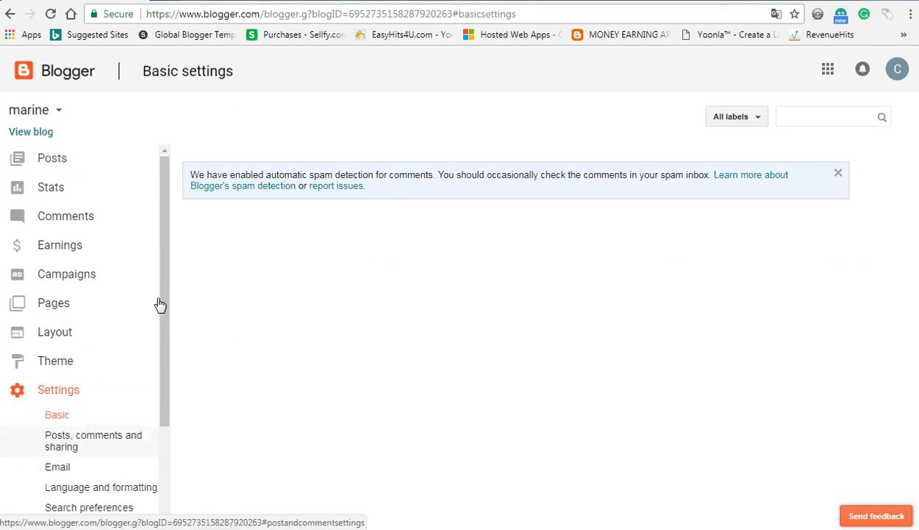
pyautogui.moveTo(159, 304); pyautogui.dragTo(158, 394)
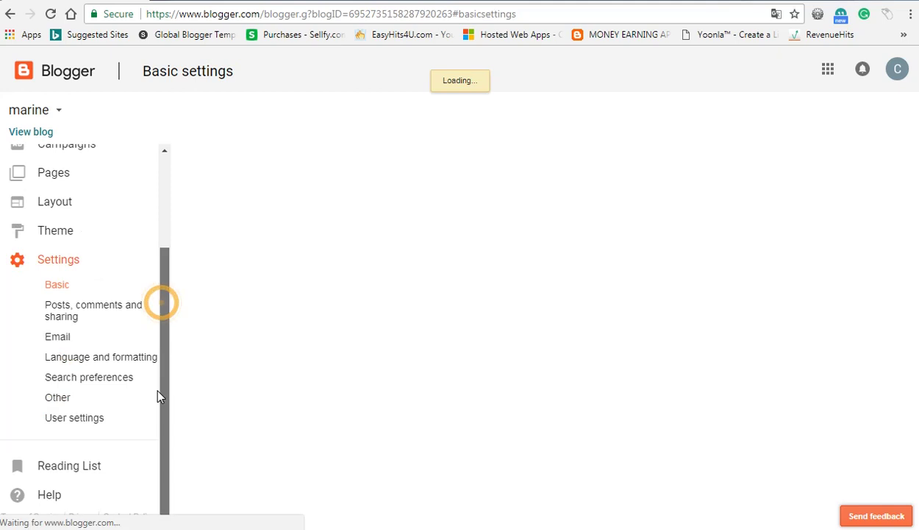
pyautogui.click(70, 400)
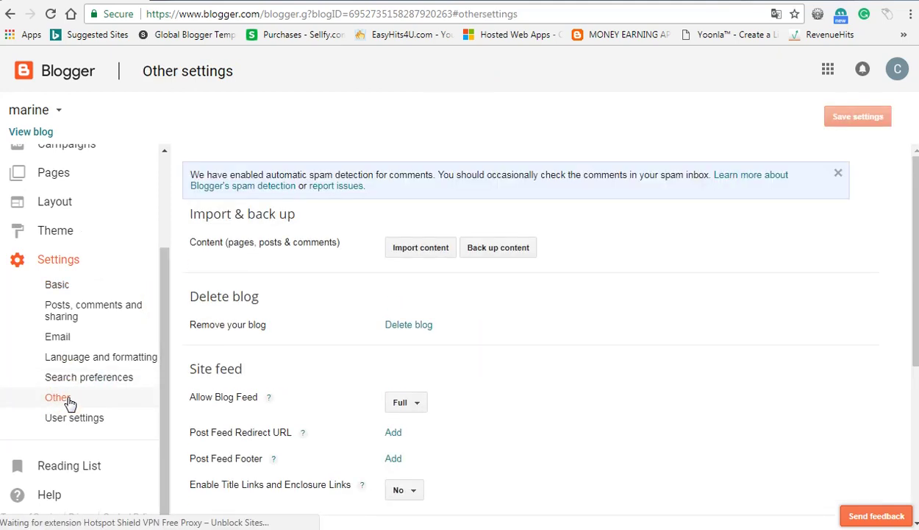
pyautogui.click(57, 288)
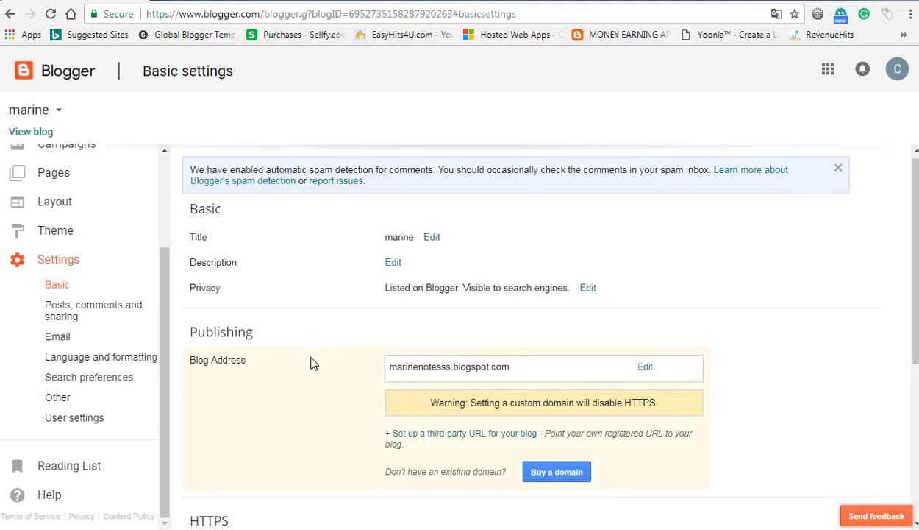
pyautogui.scroll(-4, 312, 362)
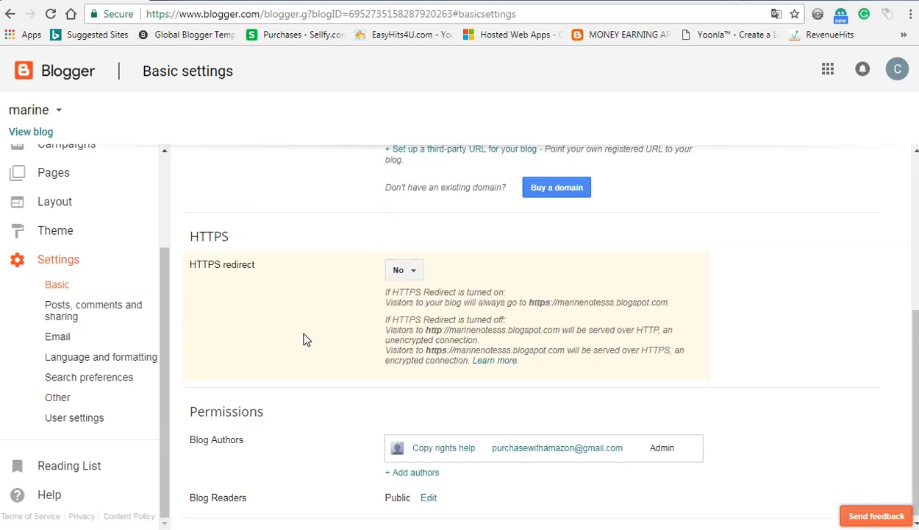
pyautogui.click(62, 284)
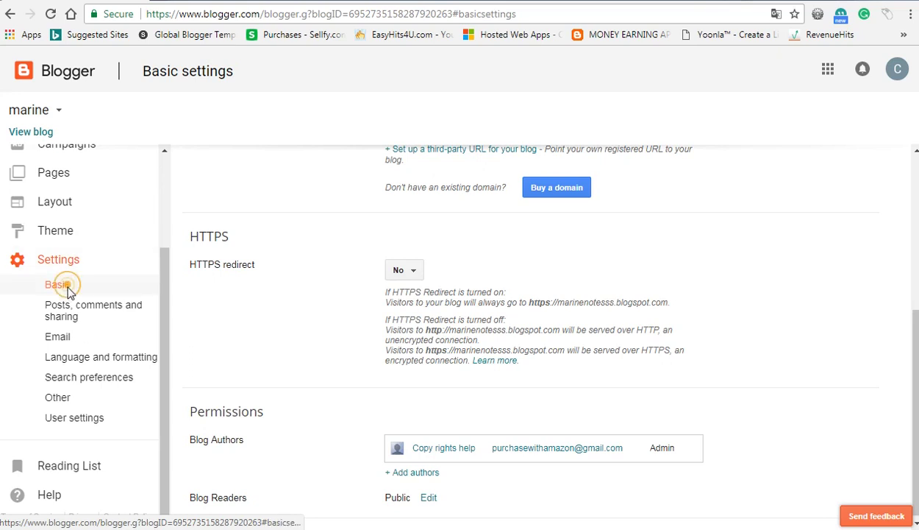
pyautogui.click(412, 272)
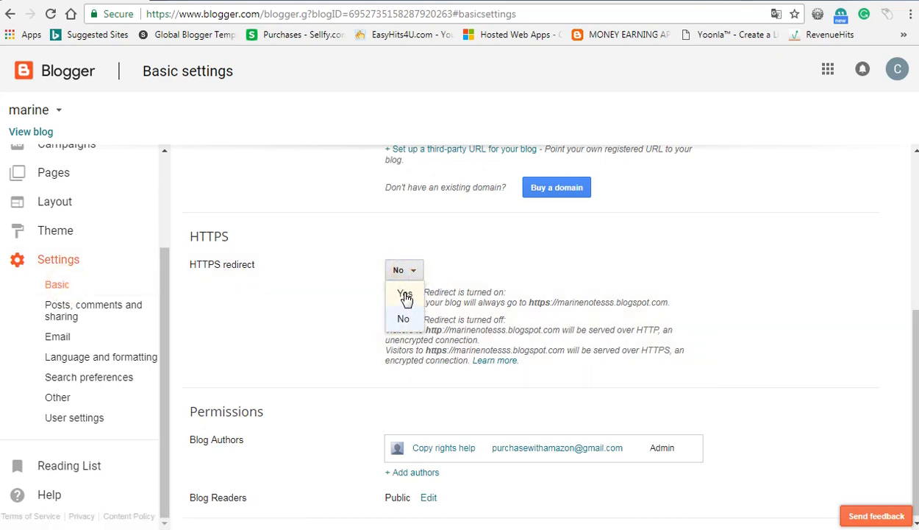
pyautogui.click(406, 296)
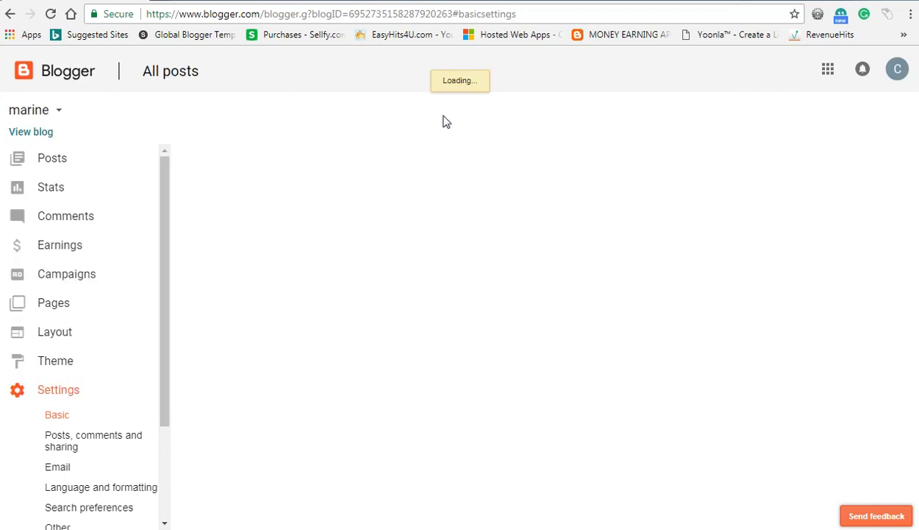
# Step: Copy the link address of the live blog and return to Google Analytics
pyautogui.click(278, 240)
pyautogui.scroll(-3, 278, 242)
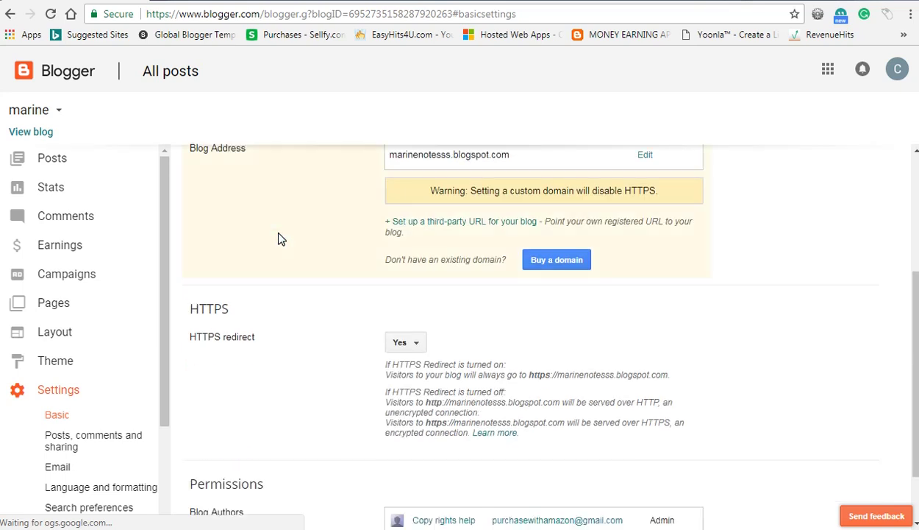
pyautogui.click(33, 137)
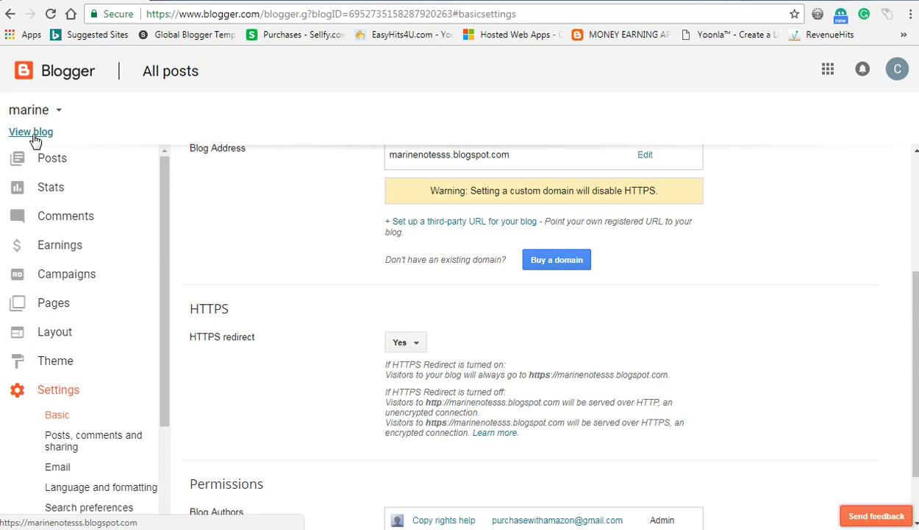
pyautogui.rightClick(36, 139)
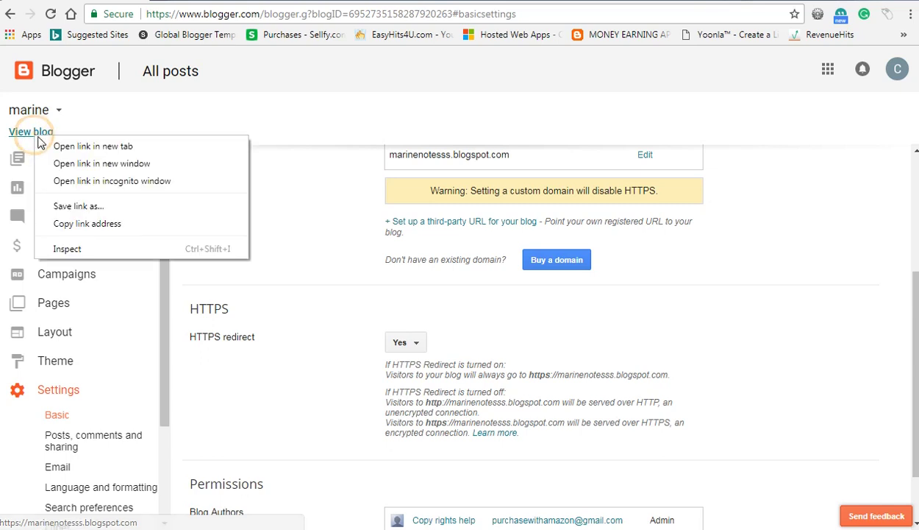
pyautogui.click(94, 223)
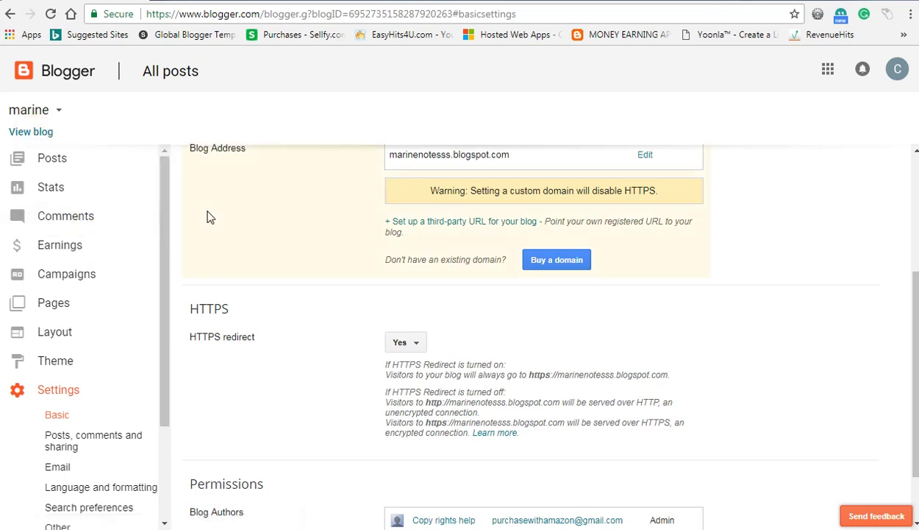
pyautogui.hotkey('alt', 'Tab')
pyautogui.hotkey('ctrl', 'v')
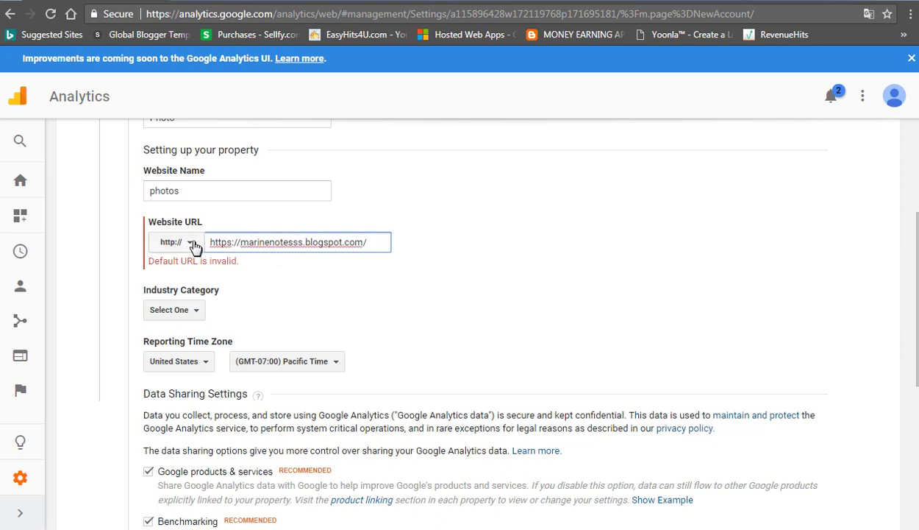
pyautogui.click(192, 246)
pyautogui.click(180, 288)
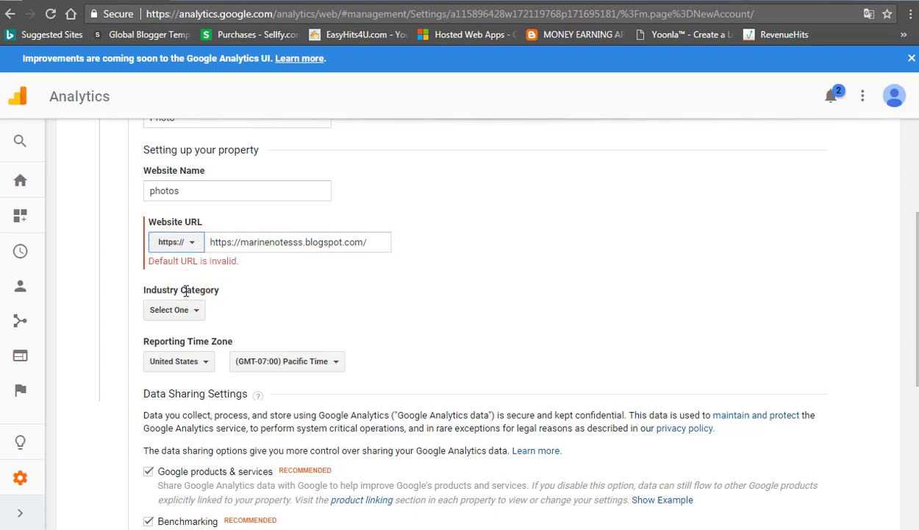
pyautogui.moveTo(240, 246); pyautogui.dragTo(205, 247)
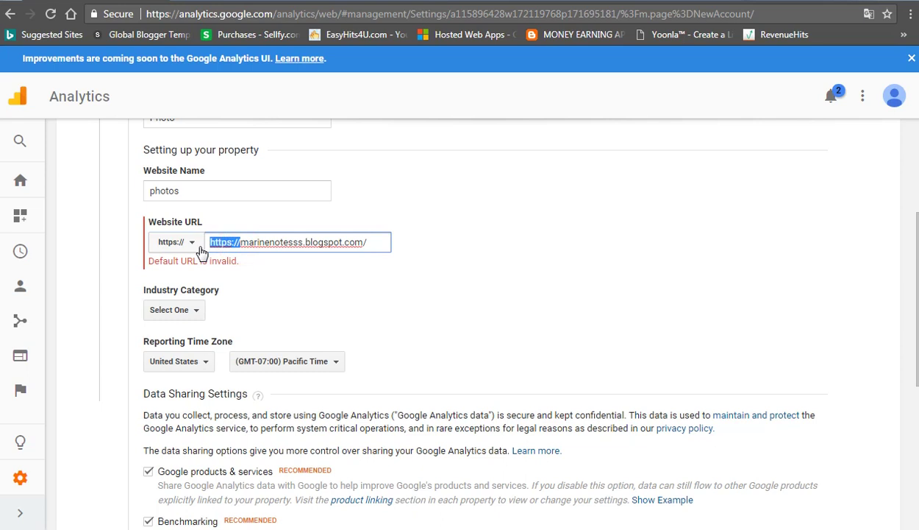
pyautogui.press('BackSpace')
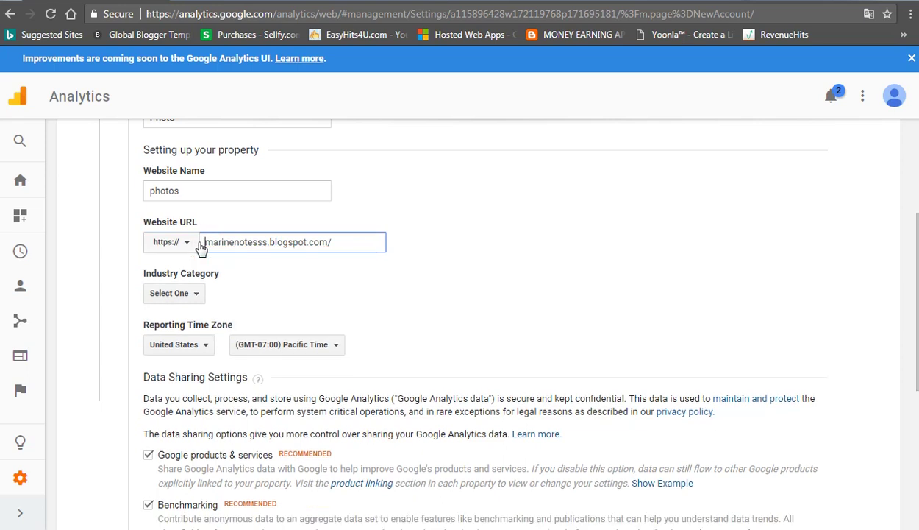
# Step: Set the Industry Category to Reference
pyautogui.click(181, 293)
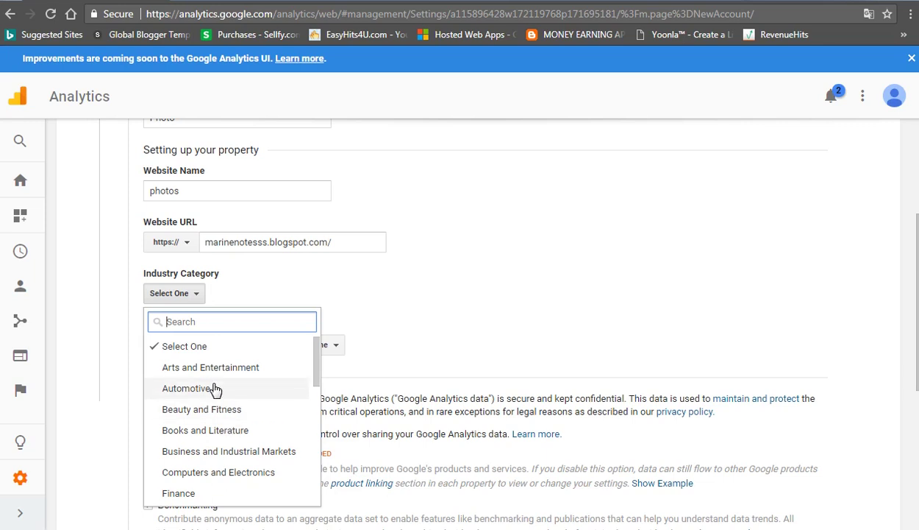
pyautogui.scroll(-1, 216, 387)
pyautogui.scroll(-2, 221, 439)
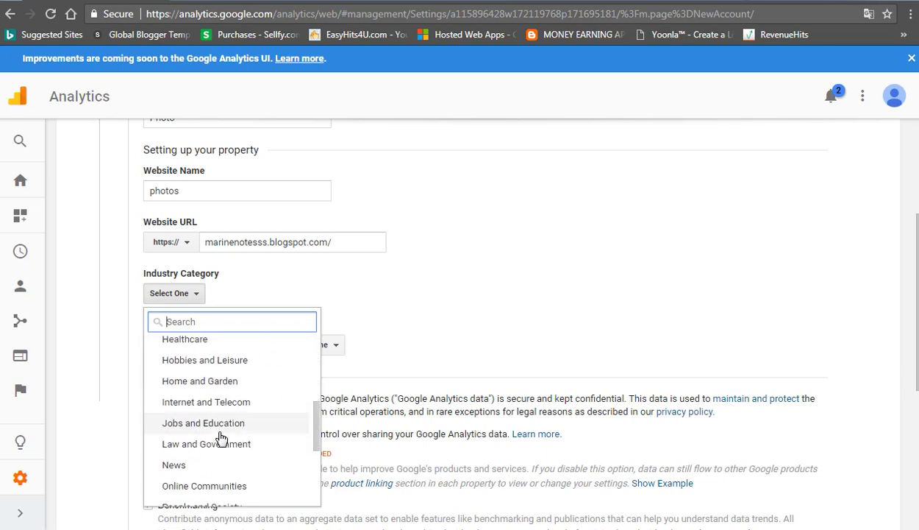
pyautogui.scroll(-2, 220, 439)
pyautogui.scroll(-1, 221, 439)
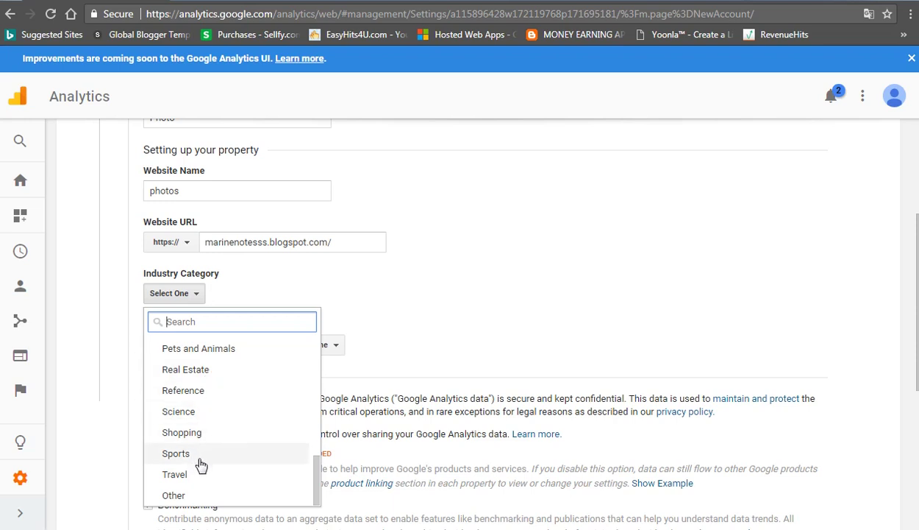
pyautogui.scroll(1, 195, 406)
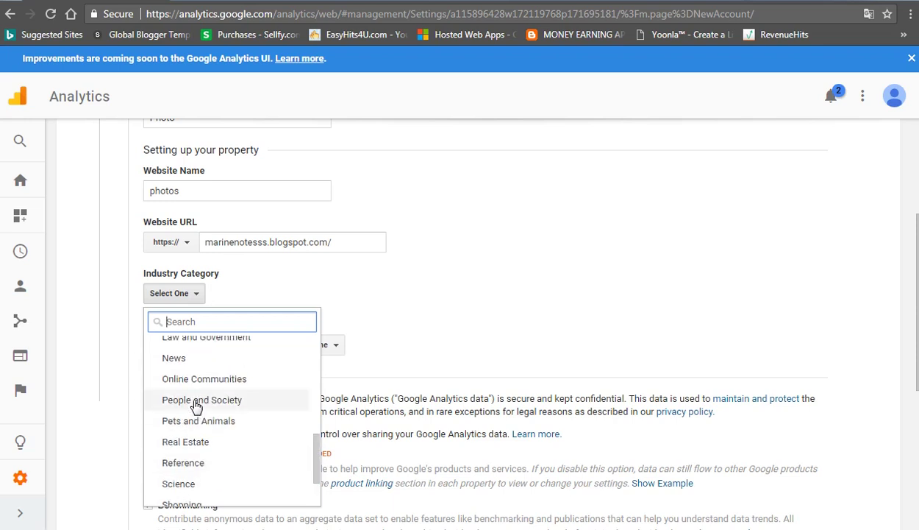
pyautogui.scroll(1, 196, 406)
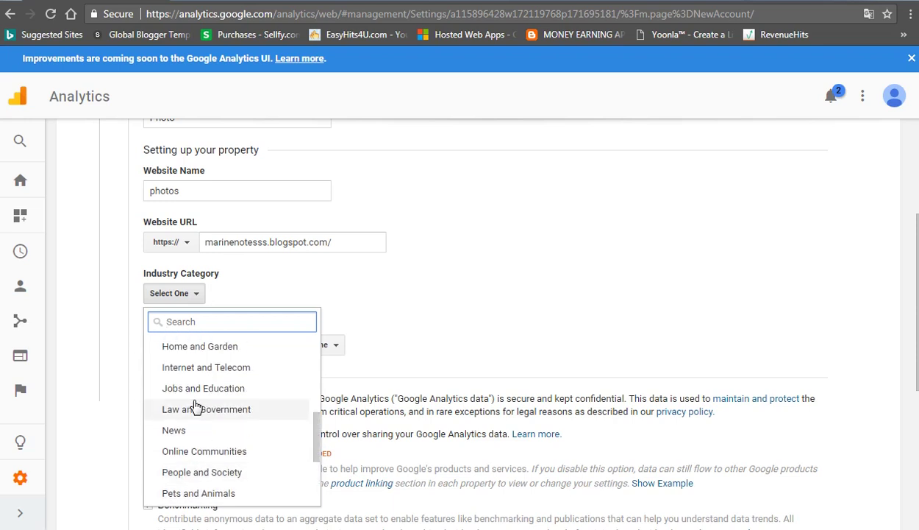
pyautogui.scroll(3, 196, 406)
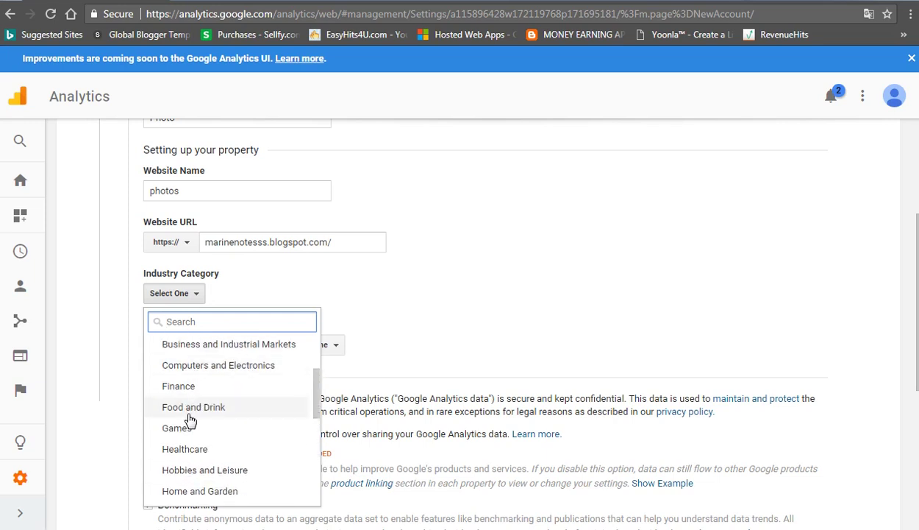
pyautogui.scroll(-5, 189, 419)
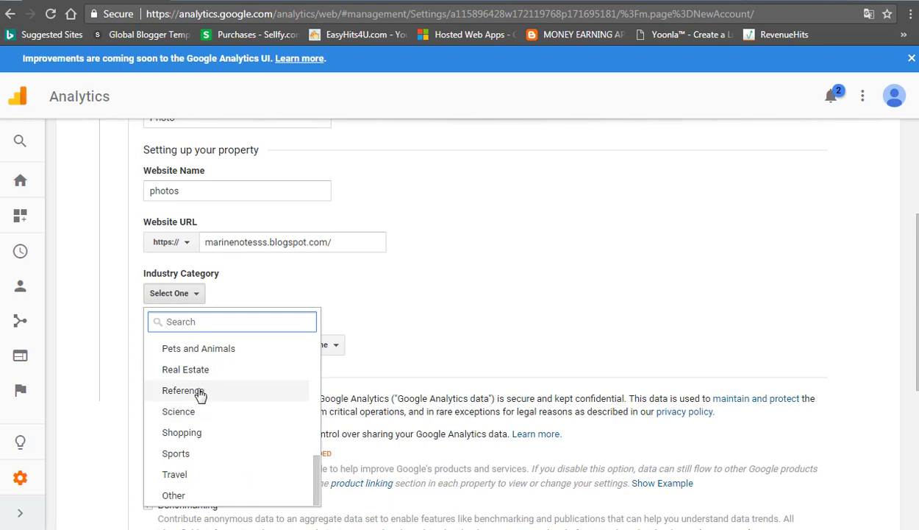
pyautogui.click(197, 392)
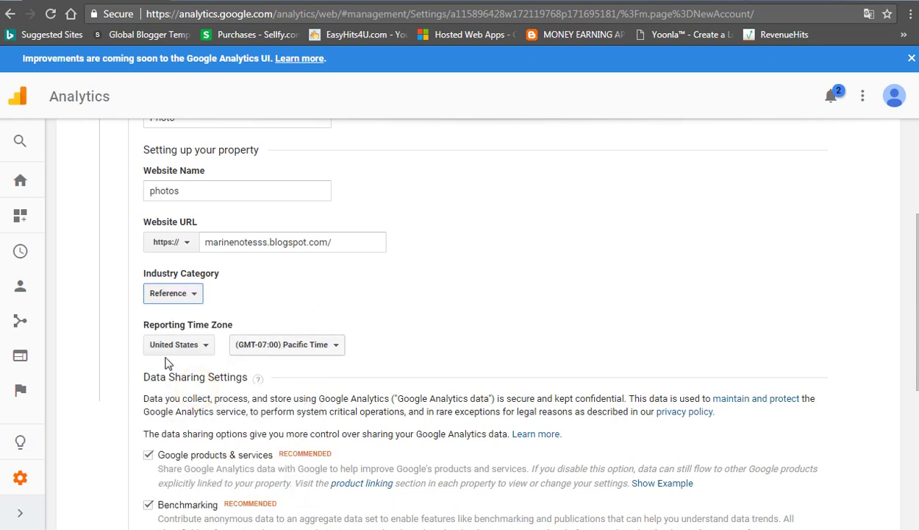
# Step: Set the Reporting Time Zone country to India
pyautogui.click(185, 344)
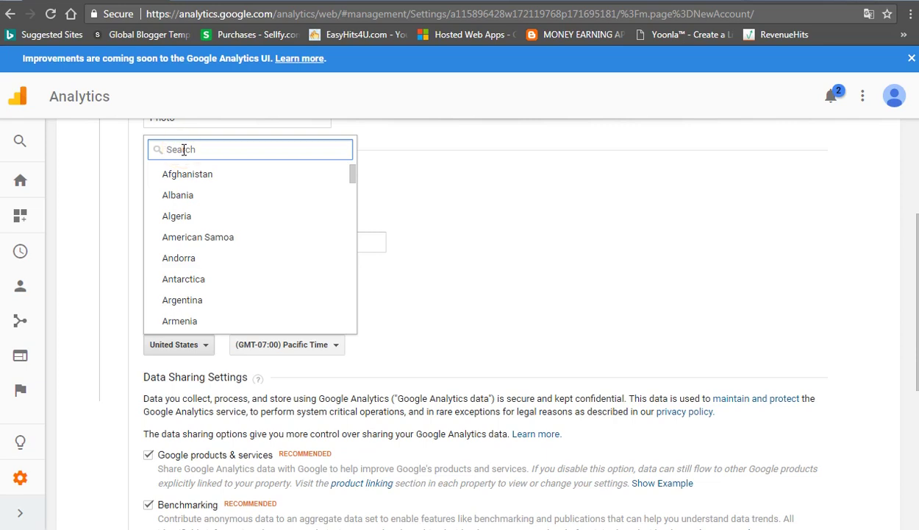
pyautogui.write('ind')
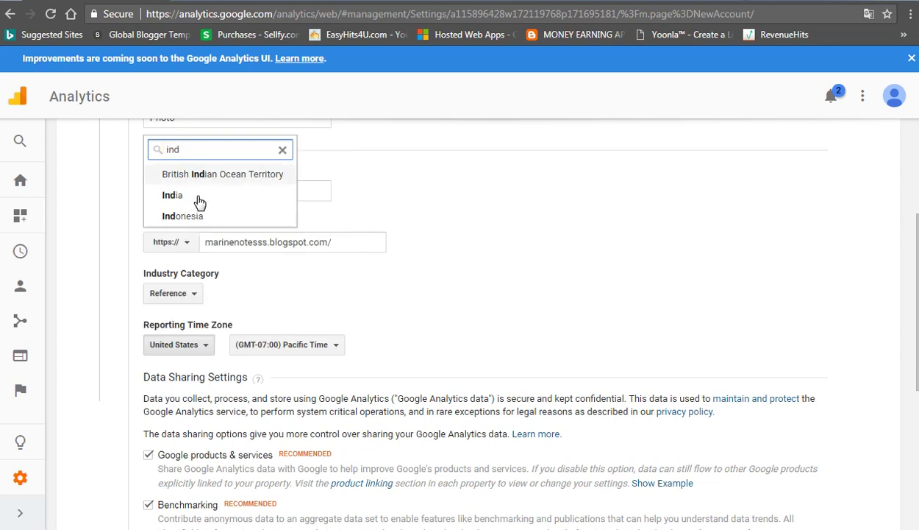
pyautogui.click(190, 204)
pyautogui.scroll(-4, 301, 353)
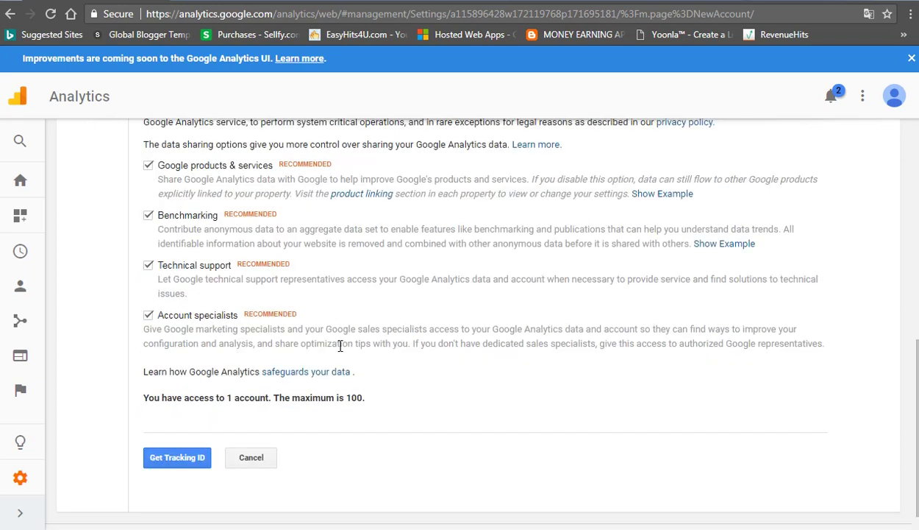
pyautogui.scroll(-1, 298, 397)
# Step: Request a Tracking ID and accept the Terms of Service with India as the country
pyautogui.click(160, 433)
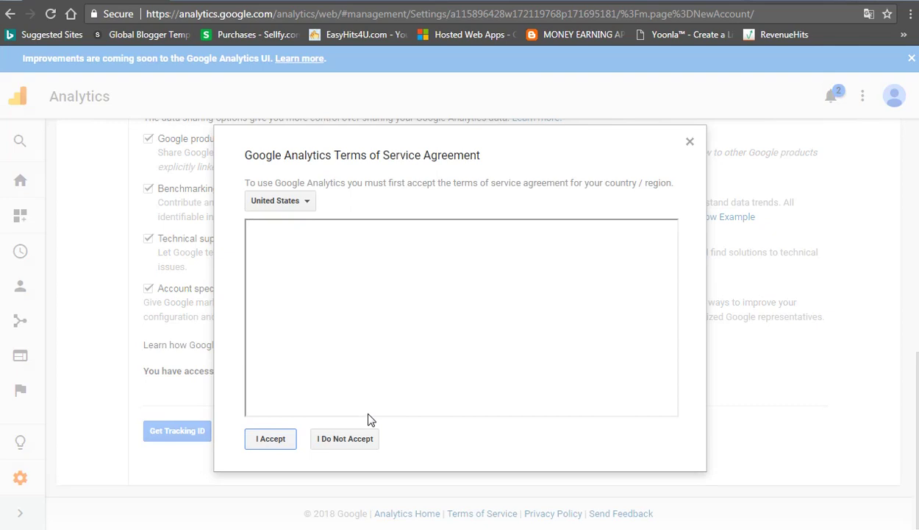
pyautogui.click(290, 208)
pyautogui.write('ind')
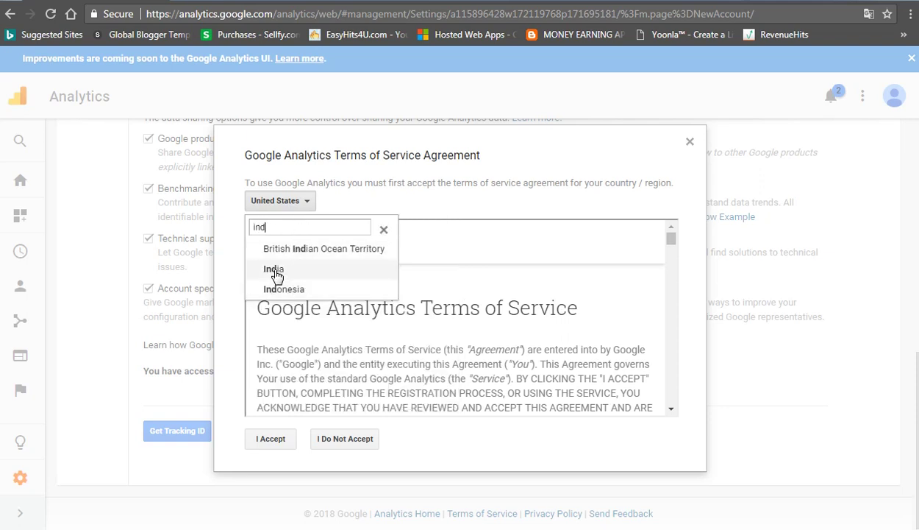
pyautogui.click(275, 269)
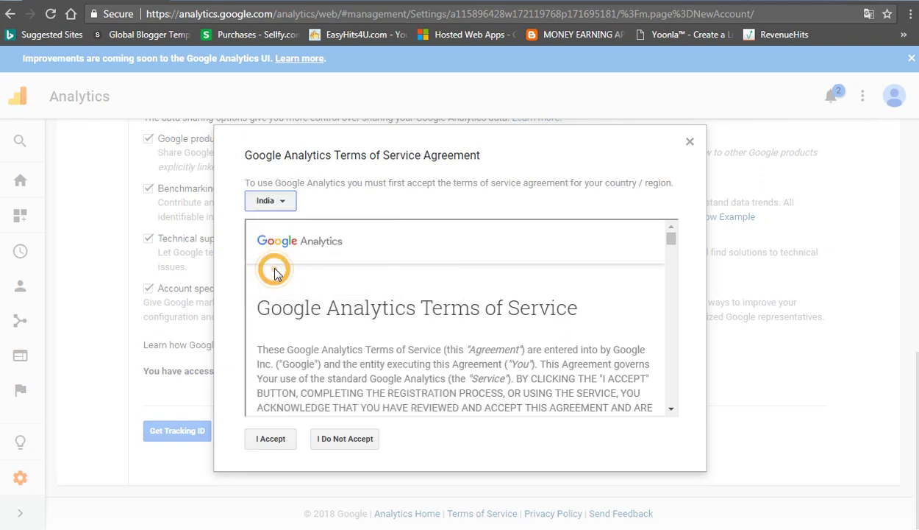
pyautogui.click(285, 440)
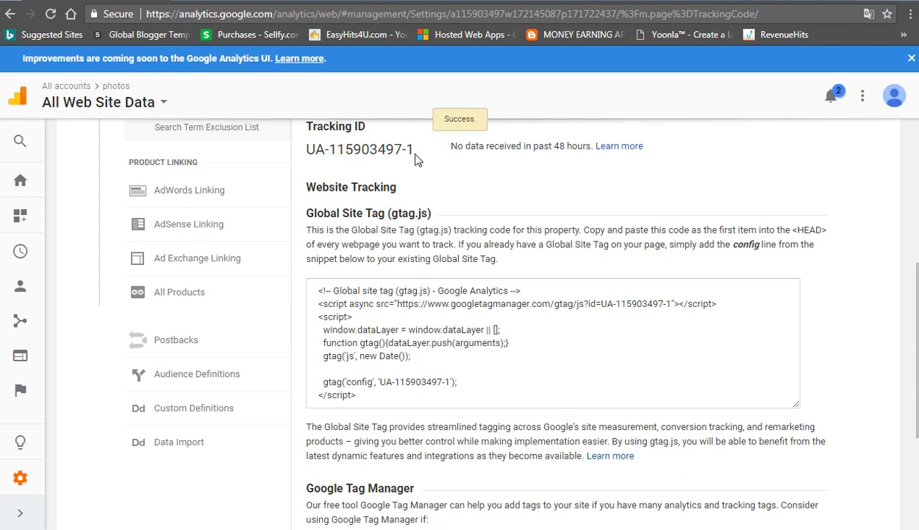
pyautogui.scroll(1, 451, 211)
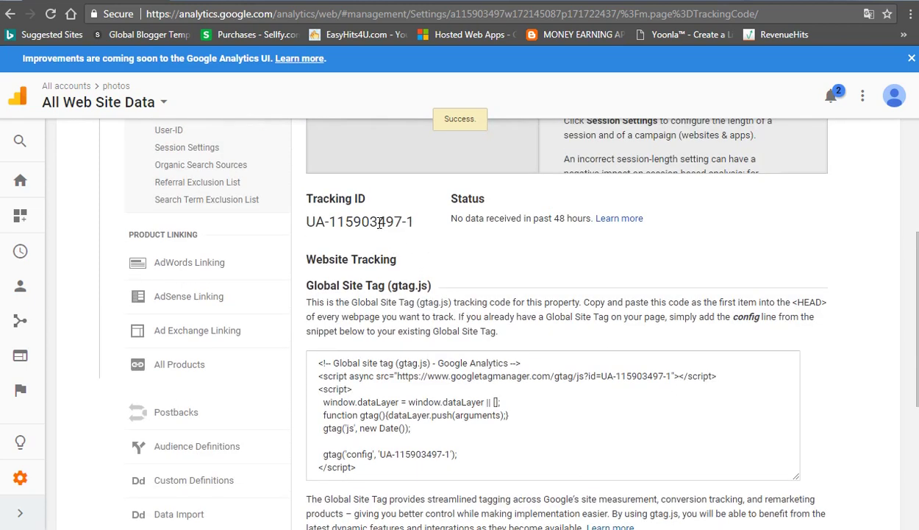
pyautogui.click(373, 220)
pyautogui.click(490, 251)
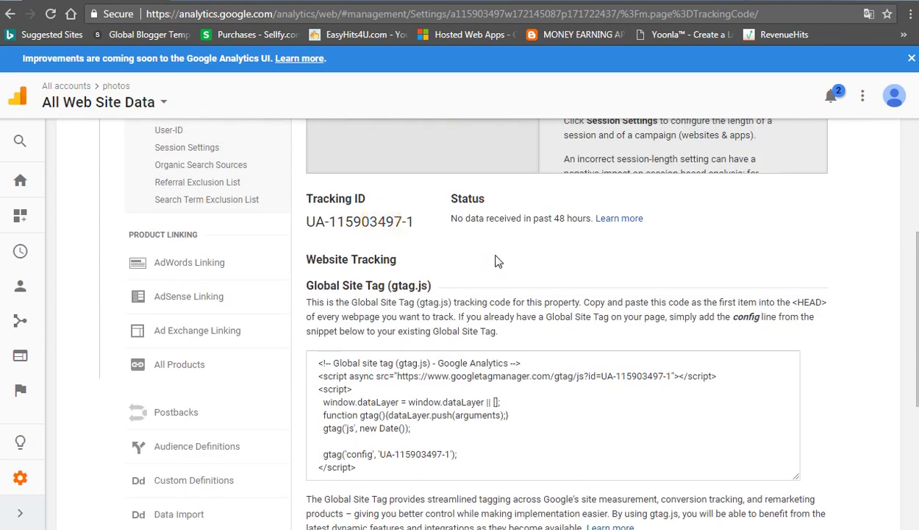
pyautogui.moveTo(368, 473); pyautogui.dragTo(315, 352)
pyautogui.click(369, 404)
pyautogui.moveTo(417, 222); pyautogui.dragTo(312, 221)
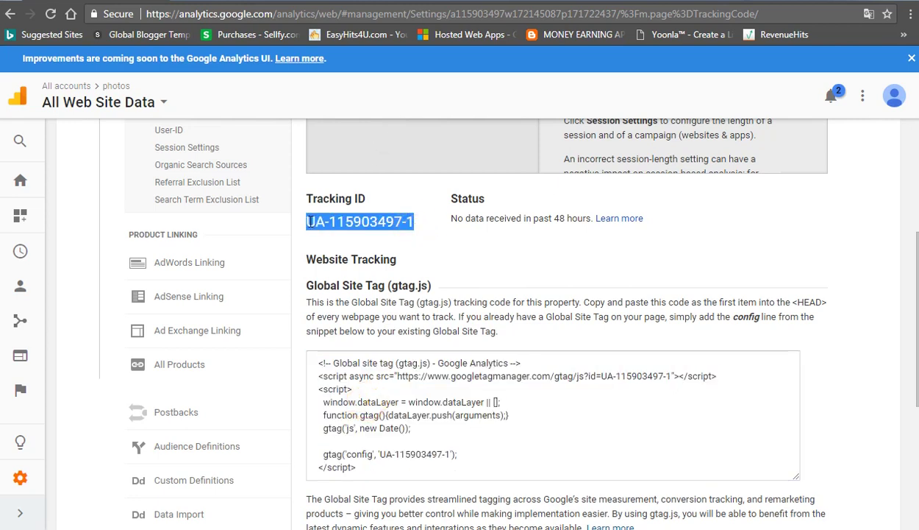
pyautogui.click(421, 529)
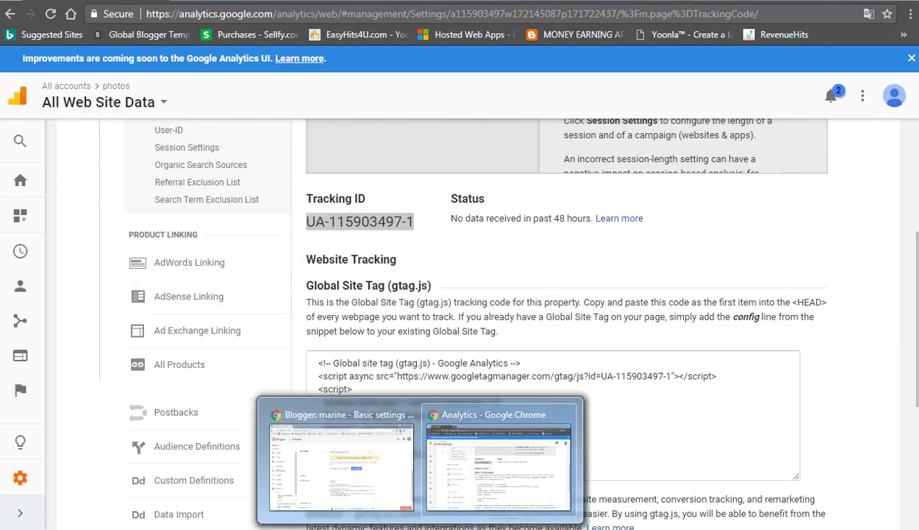
# Step: Switch to Blogger and go to the blog's Other settings
pyautogui.click(357, 492)
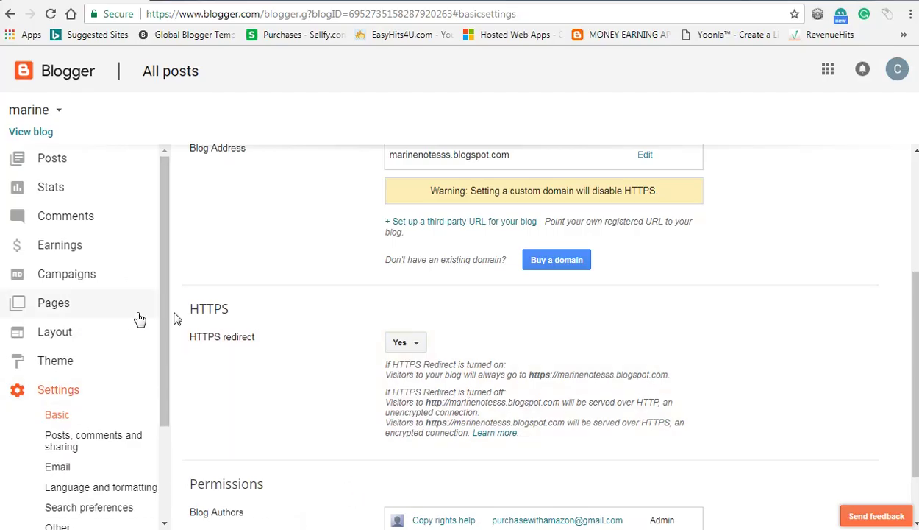
pyautogui.scroll(-2, 165, 303)
pyautogui.scroll(-1, 280, 352)
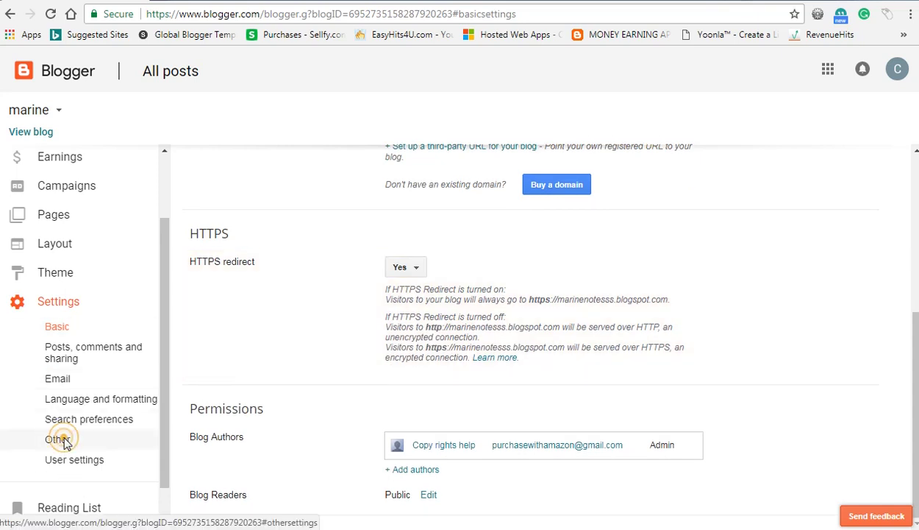
pyautogui.click(62, 440)
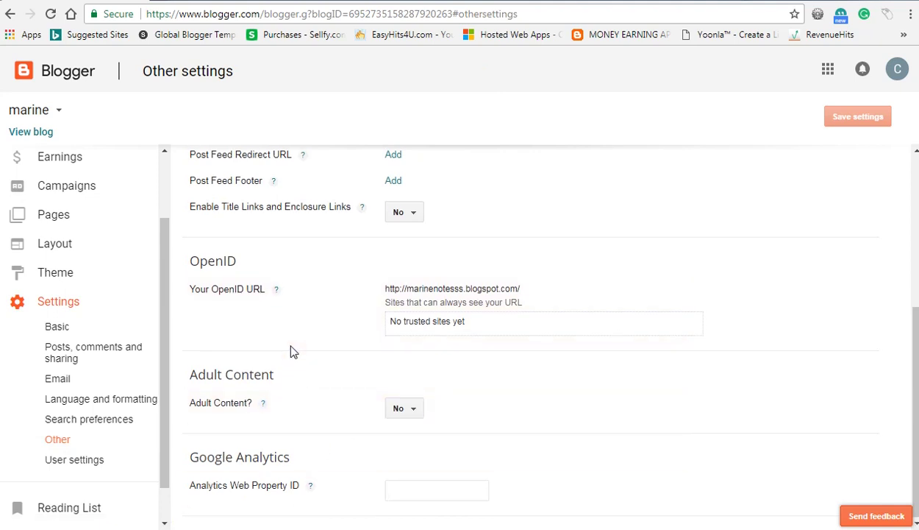
pyautogui.scroll(3, 291, 351)
pyautogui.scroll(-3, 291, 351)
pyautogui.click(415, 490)
pyautogui.hotkey('ctrl', 'v')
pyautogui.click(548, 450)
pyautogui.click(861, 122)
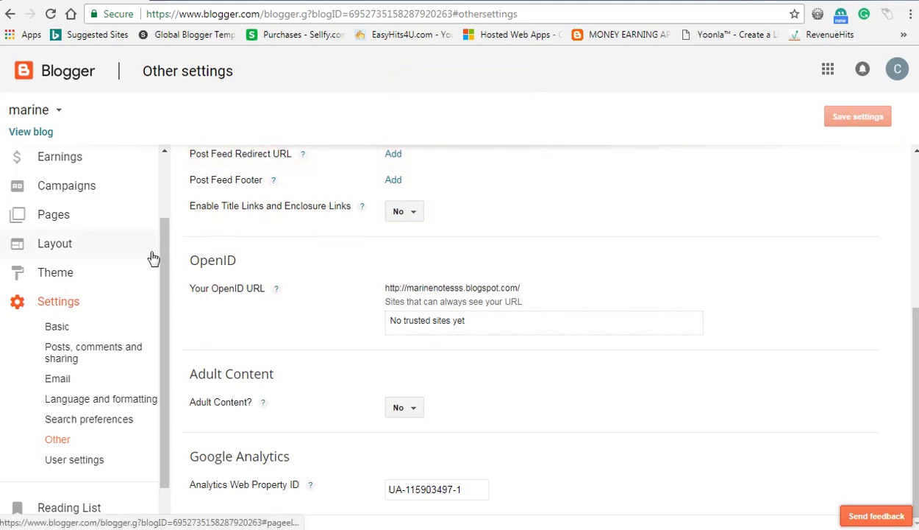
pyautogui.moveTo(165, 248); pyautogui.dragTo(164, 174)
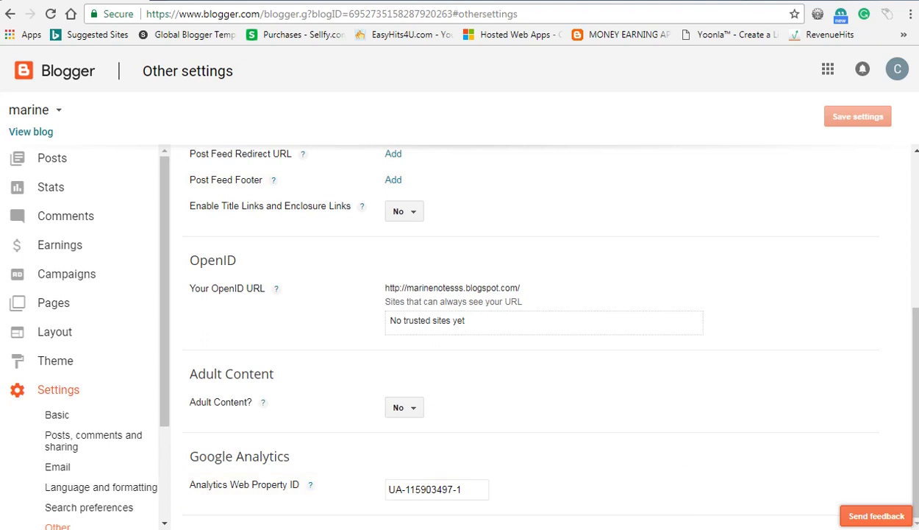
pyautogui.hotkey('alt', 'Tab')
# Step: Check the Analytics home dashboard's 0 active users and expand the Real-Time reports
pyautogui.click(480, 475)
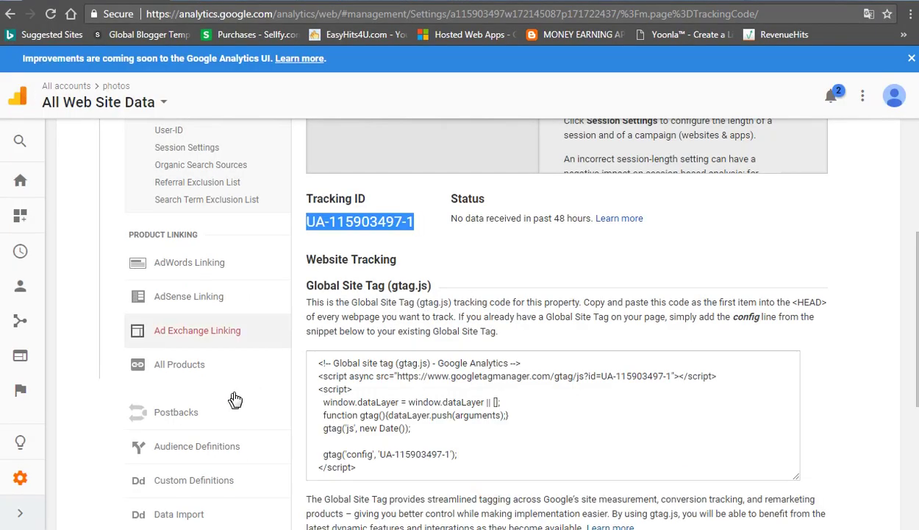
pyautogui.click(463, 261)
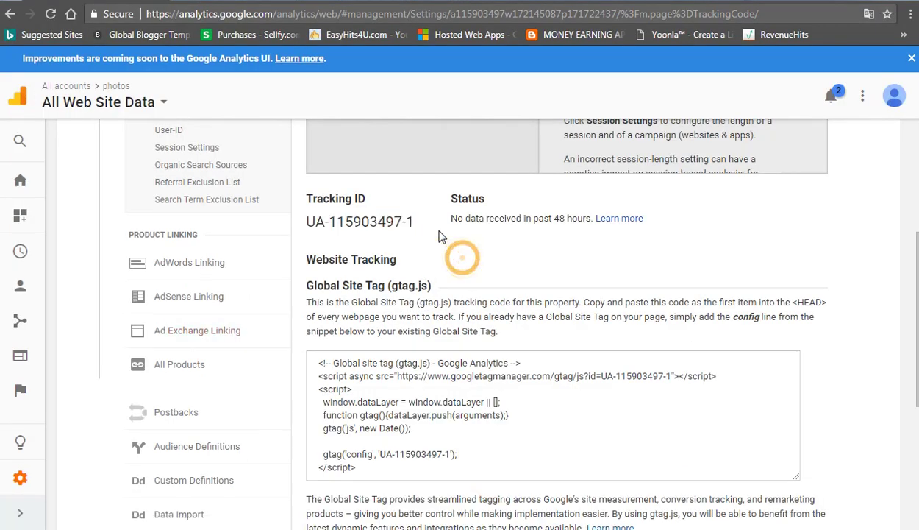
pyautogui.click(19, 181)
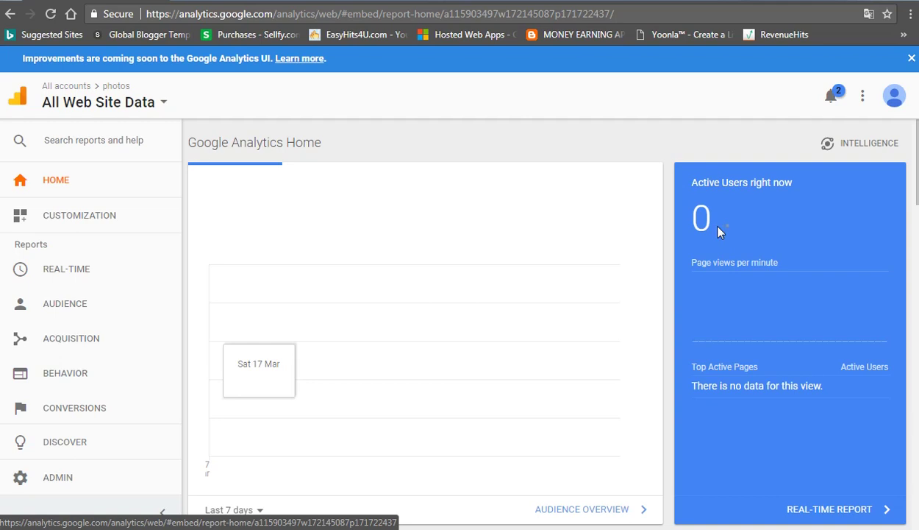
pyautogui.tripleClick(690, 217)
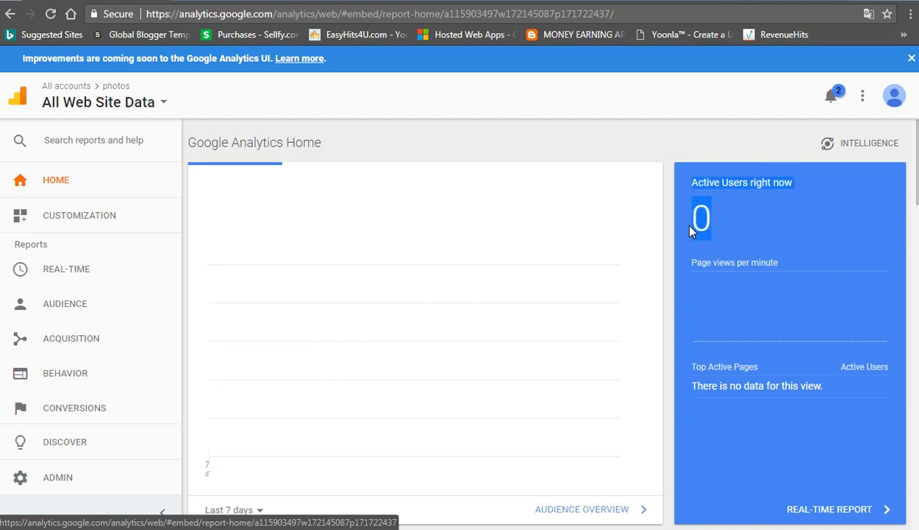
pyautogui.click(735, 227)
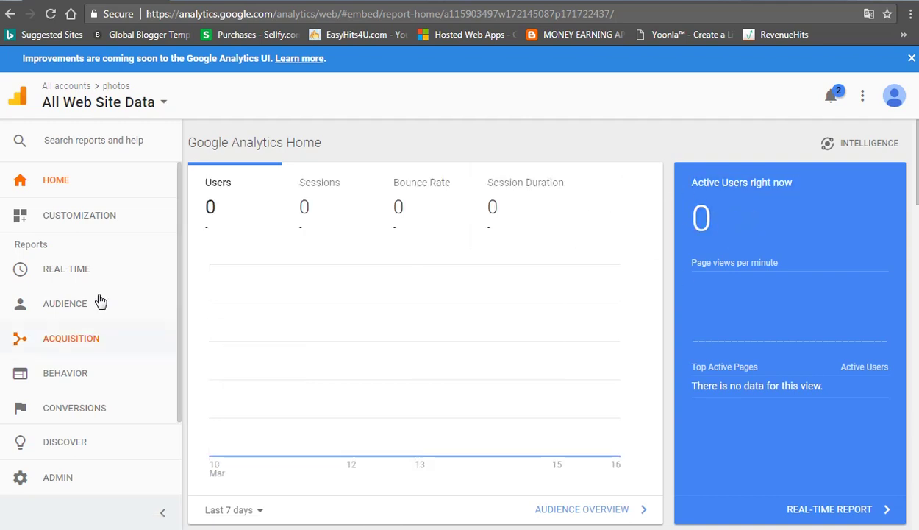
pyautogui.click(65, 273)
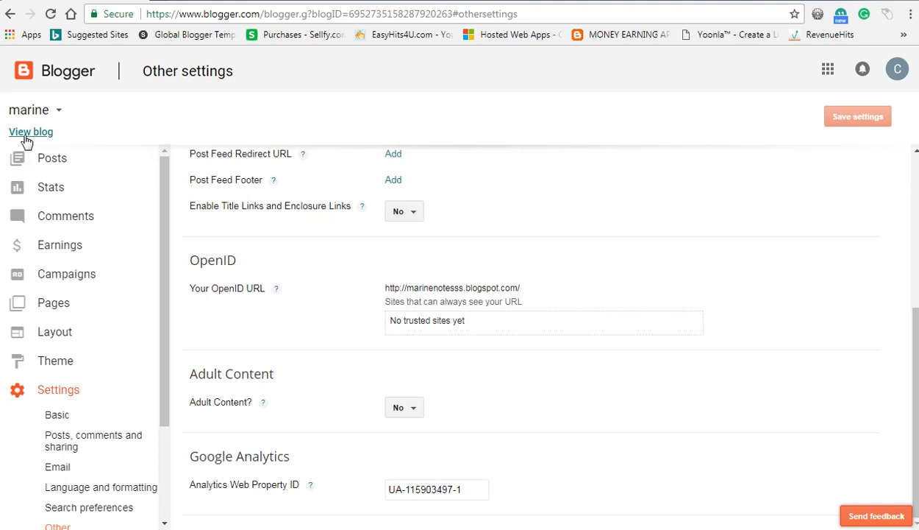
# Step: Visit and scroll the live blog marinenotesss.blogspot.in to register a visit, then return to Analytics
pyautogui.click(26, 139)
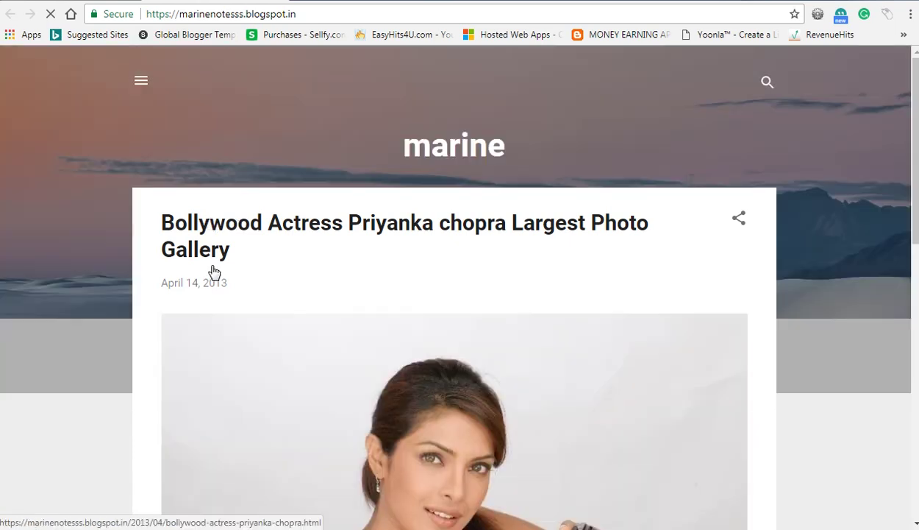
pyautogui.scroll(-2, 309, 222)
pyautogui.scroll(-5, 310, 222)
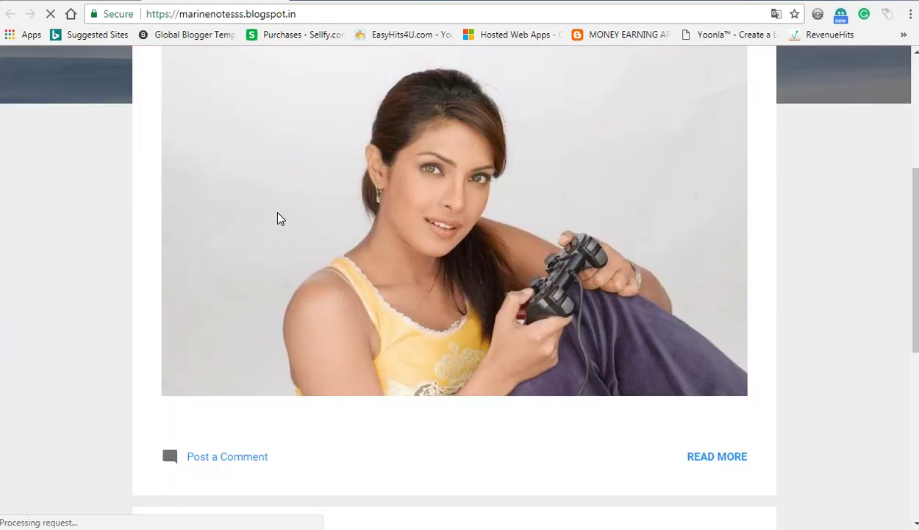
pyautogui.hotkey('alt', 'Tab')
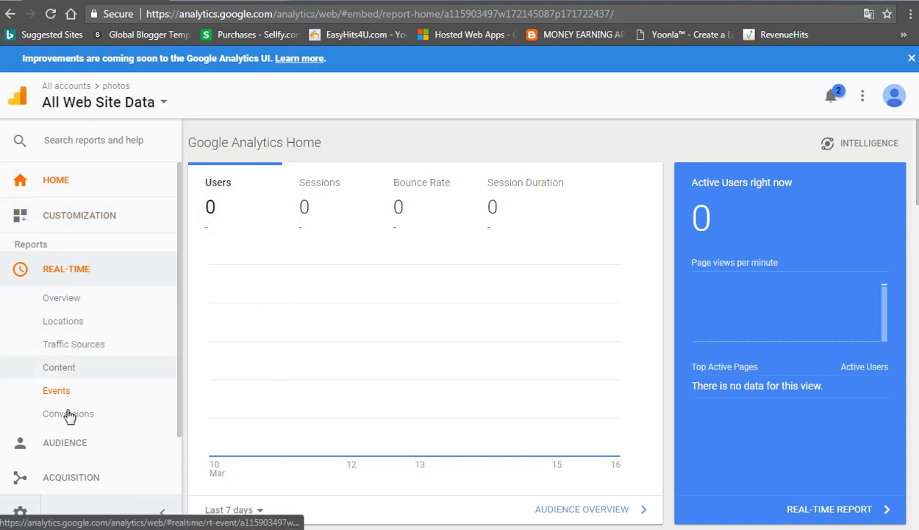
# Step: Expand the Audience reports and confirm the Active Users card shows 1 user on page /
pyautogui.click(90, 442)
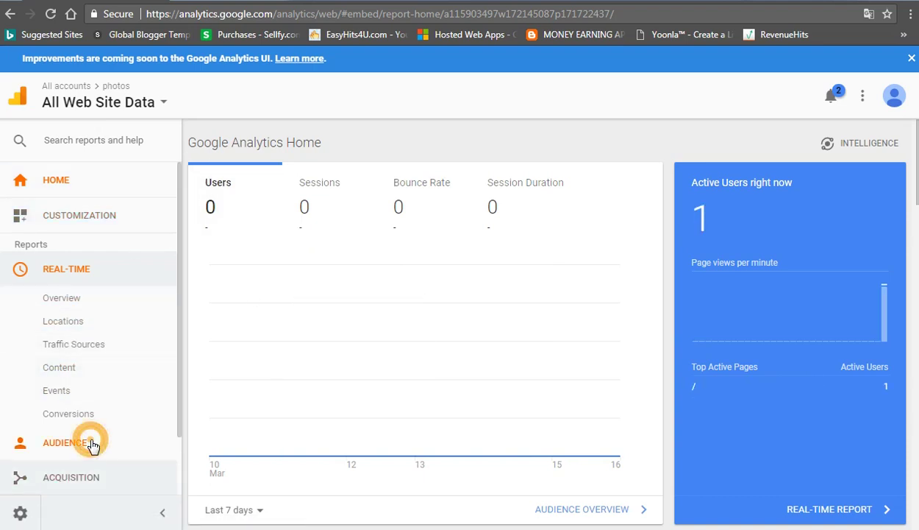
pyautogui.doubleClick(707, 217)
pyautogui.click(741, 224)
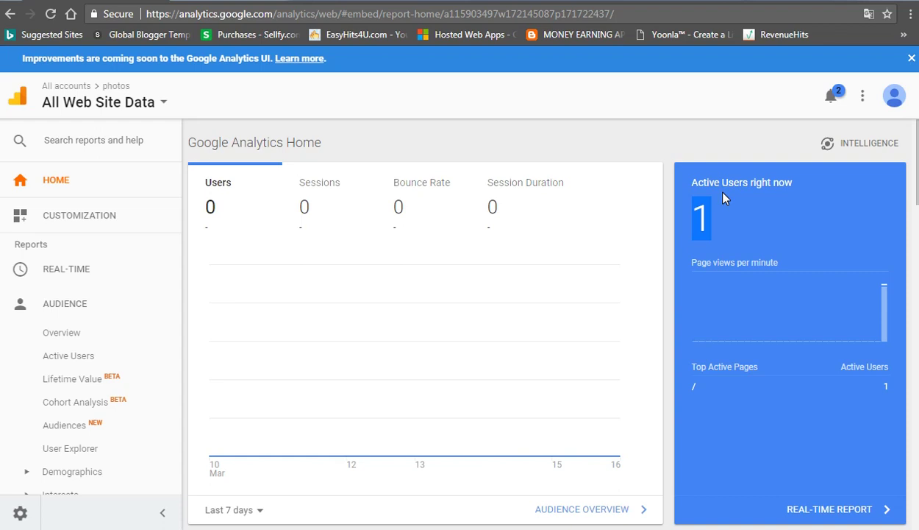
pyautogui.click(739, 228)
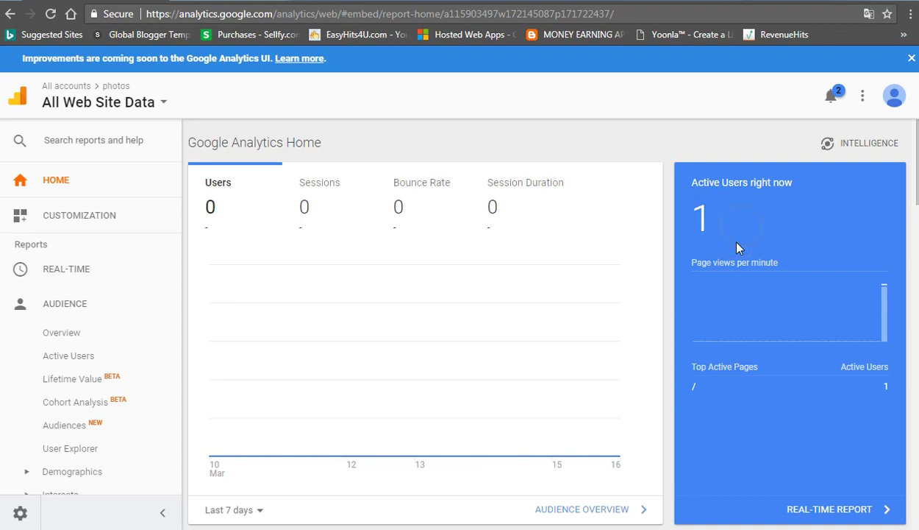
pyautogui.tripleClick(690, 390)
pyautogui.click(700, 390)
pyautogui.click(698, 389)
pyautogui.tripleClick(693, 390)
pyautogui.click(707, 414)
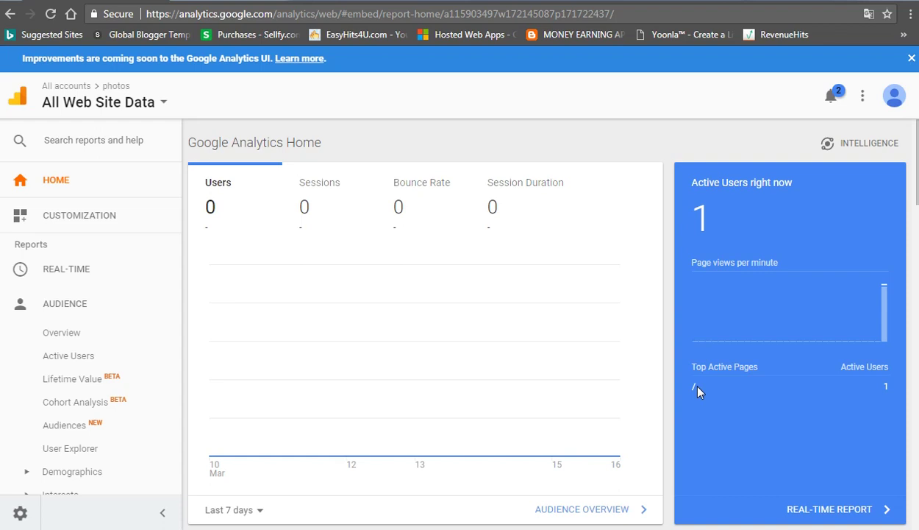